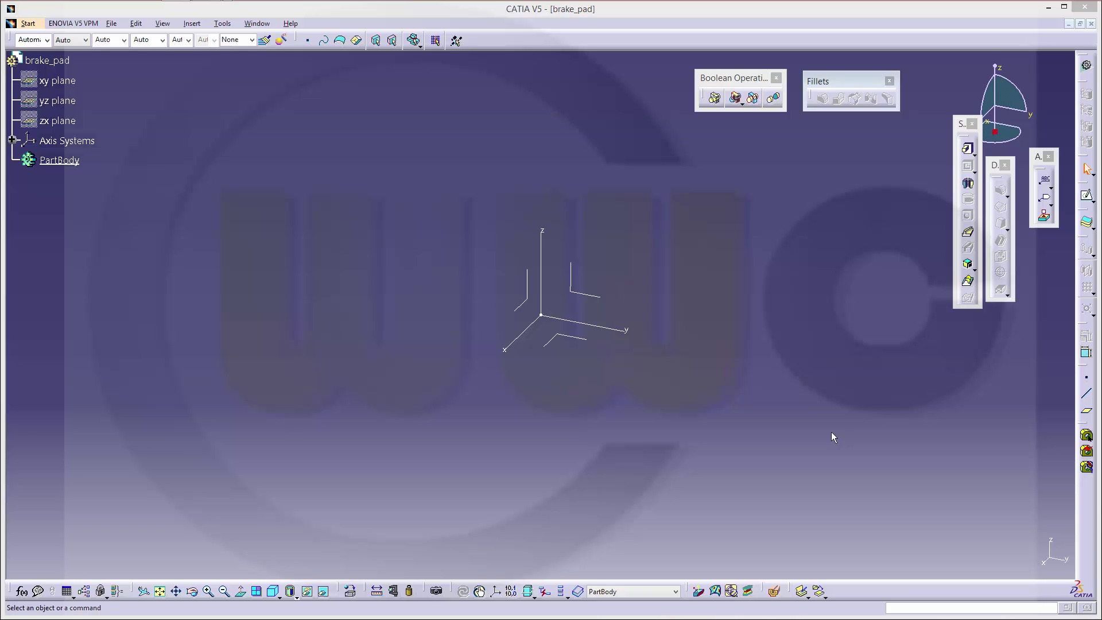
- Start a sketch on the yz plane and draw a circle right of the origin
{"action": "left_click", "coordinate": [1088, 195]}
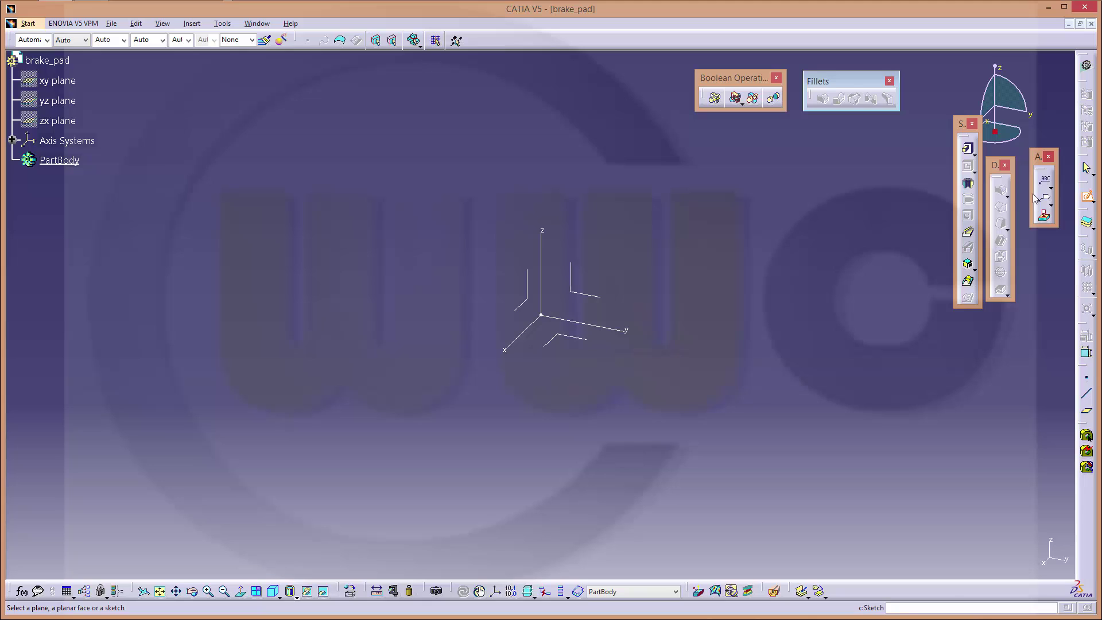
{"action": "left_click", "coordinate": [597, 299]}
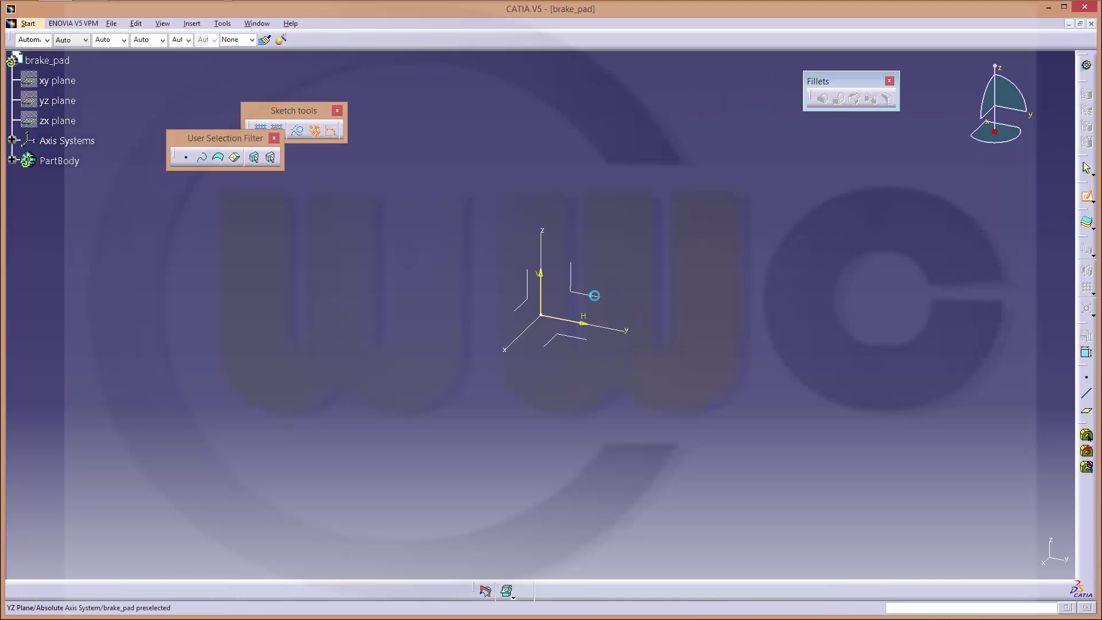
{"action": "left_click_drag", "start_coordinate": [510, 258], "coordinate": [612, 338]}
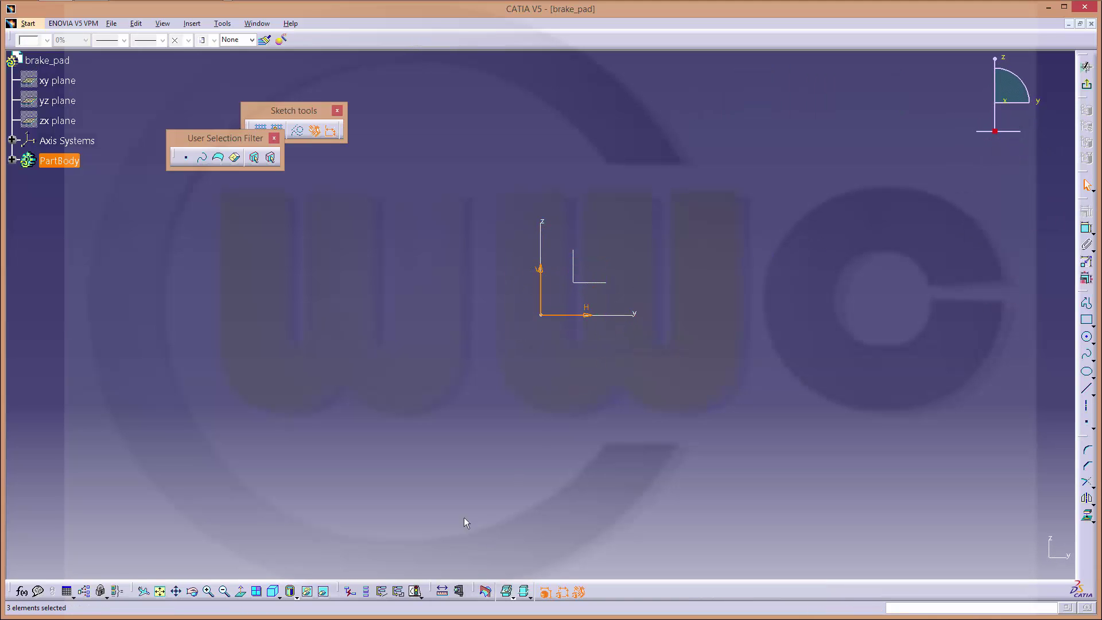
{"action": "left_click", "coordinate": [566, 497]}
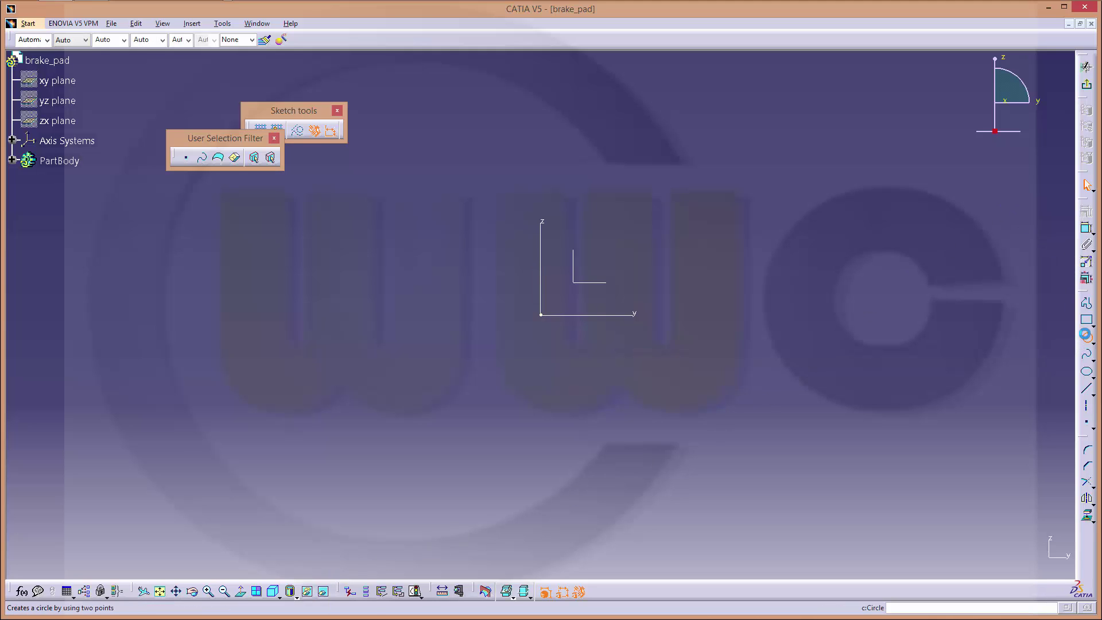
{"action": "left_click", "coordinate": [1086, 336]}
{"action": "left_click", "coordinate": [723, 234]}
{"action": "left_click", "coordinate": [798, 234]}
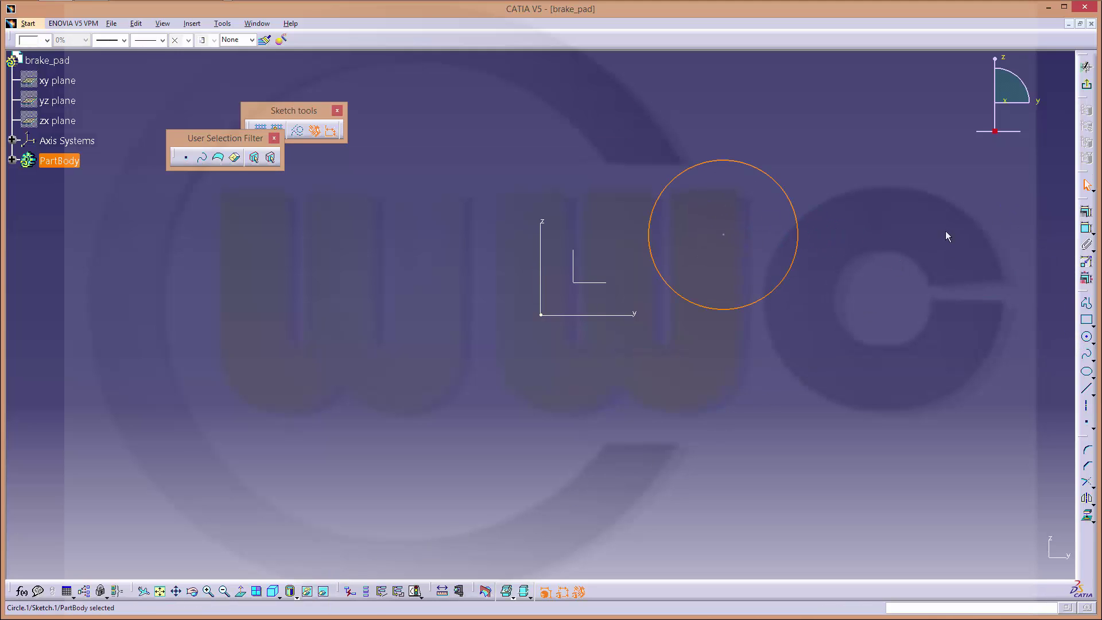
- Dimension the circle's radius to 56
{"action": "left_click", "coordinate": [1084, 228]}
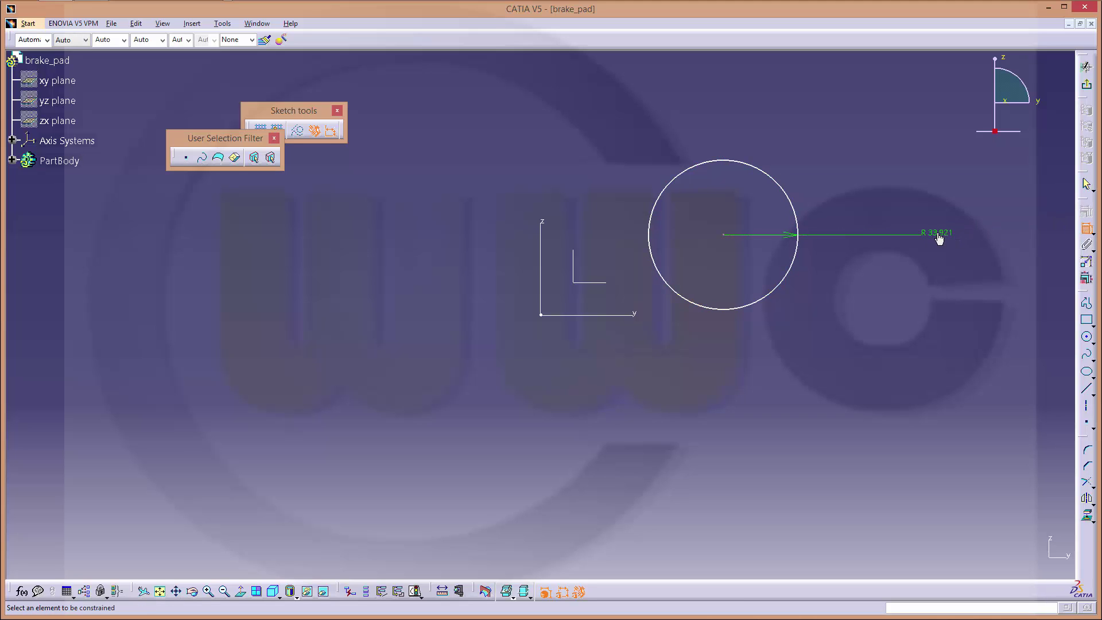
{"action": "type", "text": "56"}
{"action": "key", "text": "Return"}
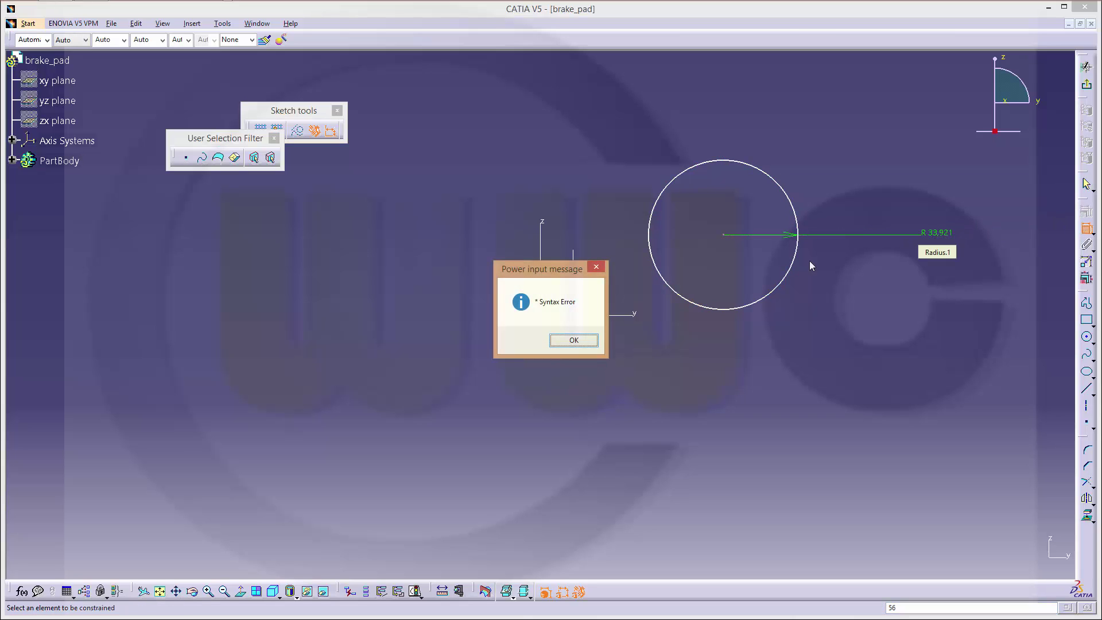
{"action": "left_click", "coordinate": [573, 341]}
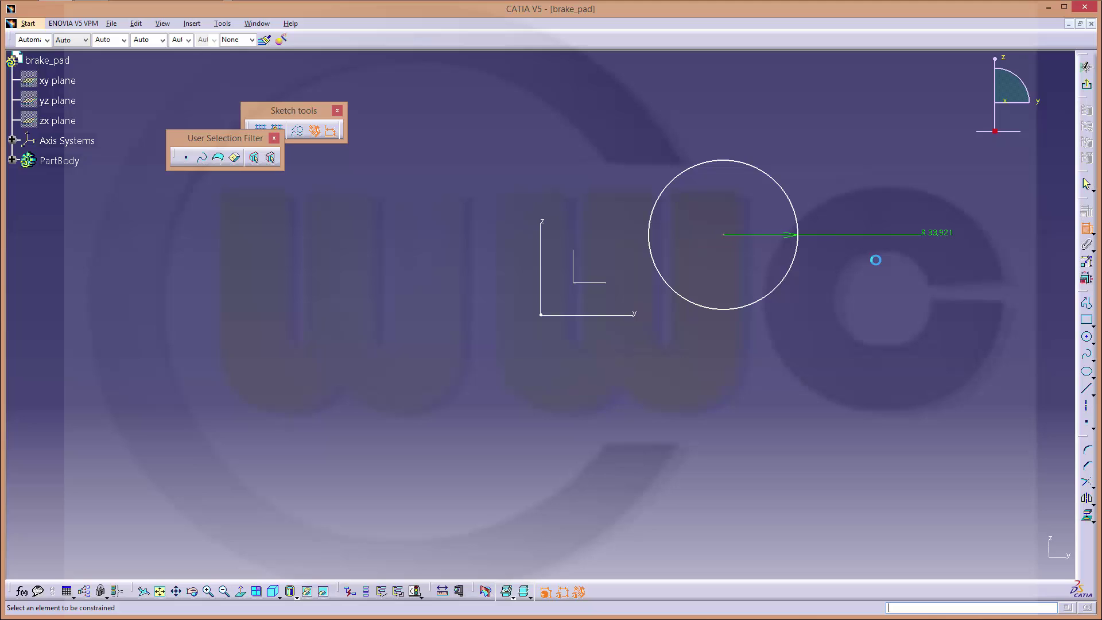
{"action": "double_click", "coordinate": [944, 235]}
{"action": "type", "text": "56"}
{"action": "key", "text": "Return"}
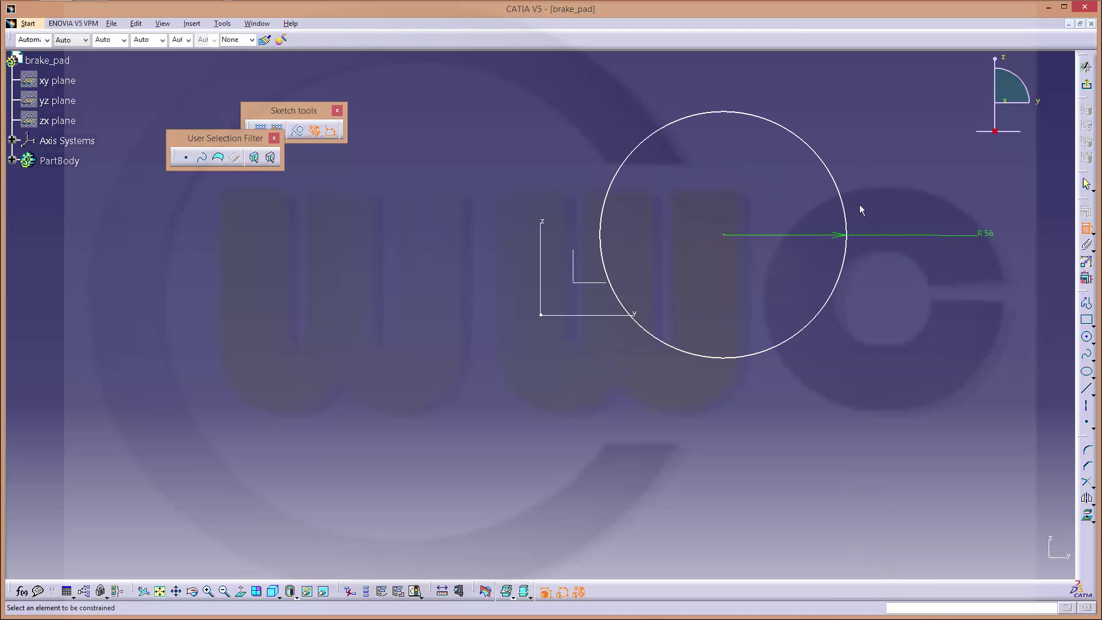
- Make the circle's centre coincident with both sketch axes so it sits on the origin
{"action": "left_click", "coordinate": [723, 235]}
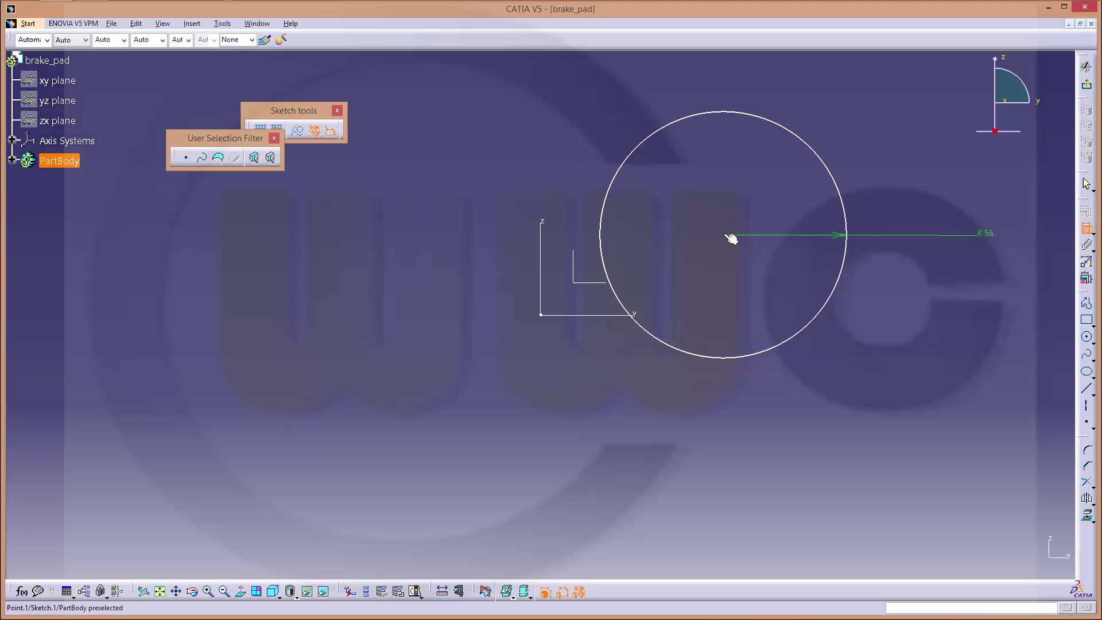
{"action": "left_click", "coordinate": [638, 315]}
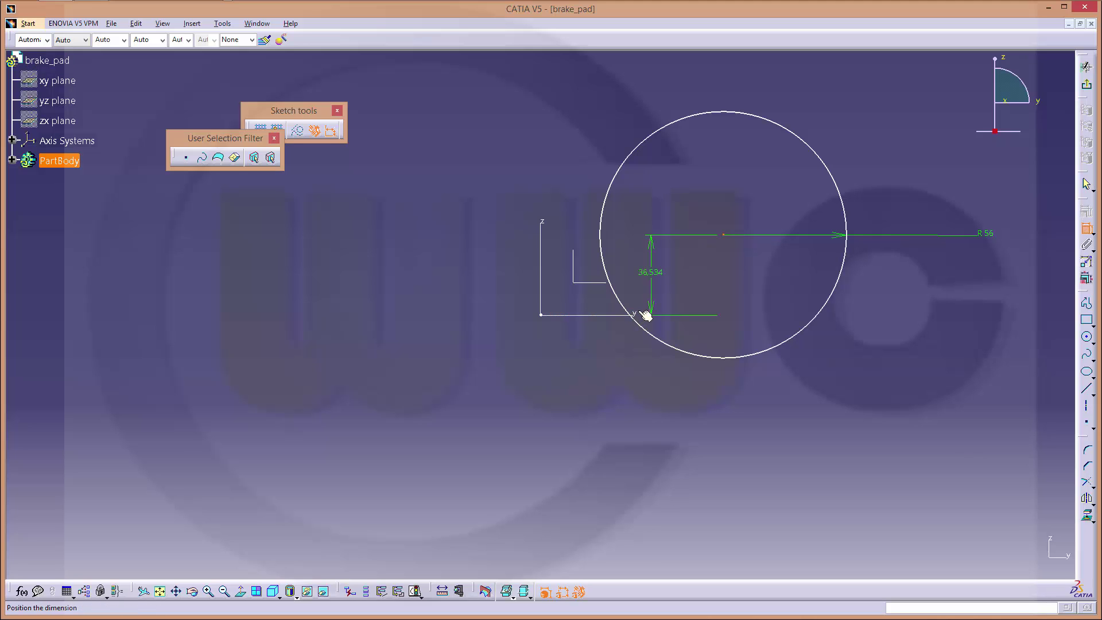
{"action": "right_click", "coordinate": [694, 284]}
{"action": "left_click", "coordinate": [737, 328]}
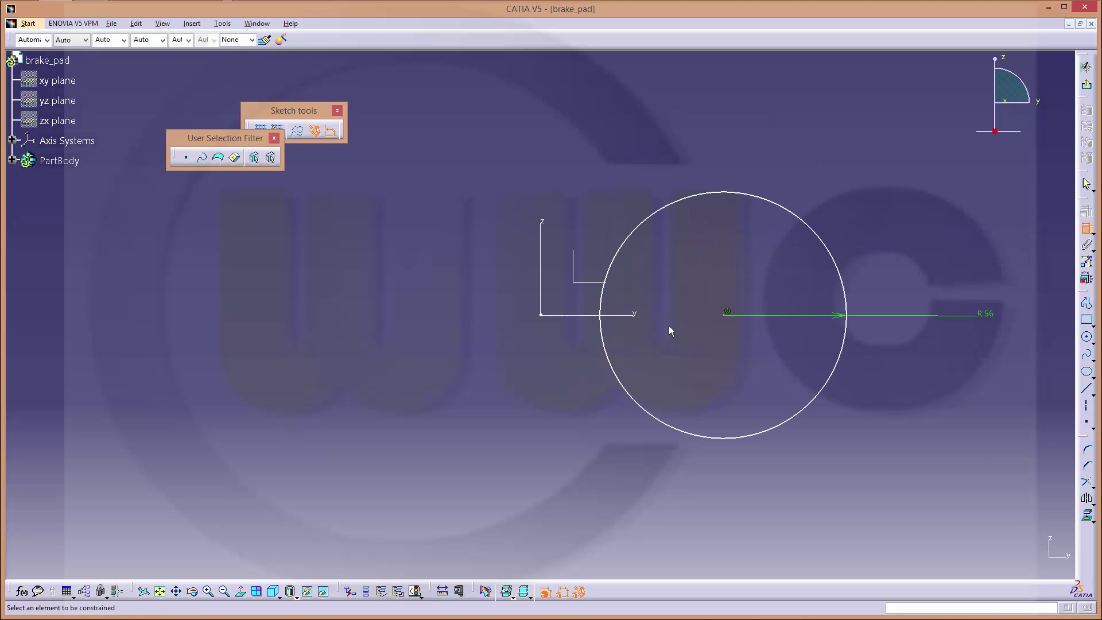
{"action": "left_click", "coordinate": [723, 315]}
{"action": "left_click", "coordinate": [541, 229]}
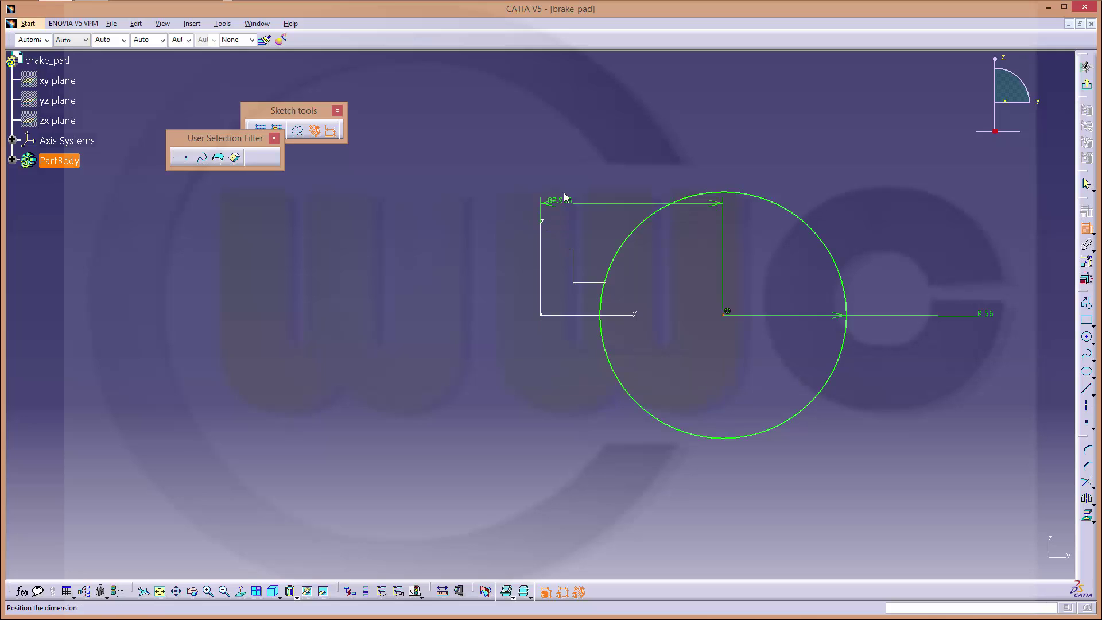
{"action": "right_click", "coordinate": [540, 201]}
{"action": "left_click", "coordinate": [647, 249]}
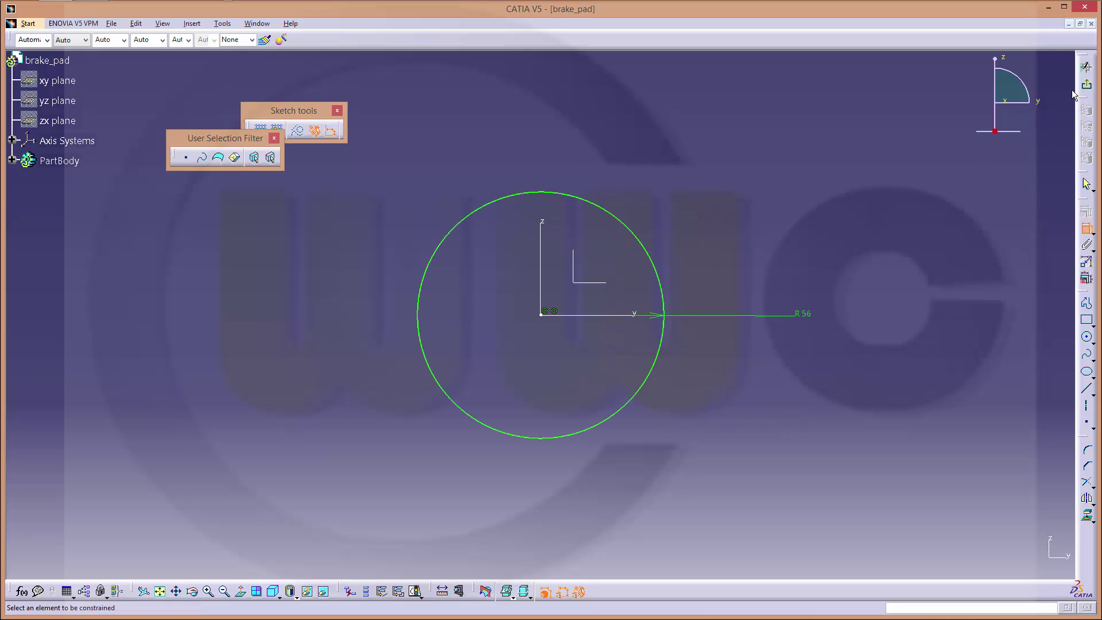
- Pad the circle as a thick 16 mm extrusion with thickness 24 mm outward and 0 mm inward
{"action": "left_click", "coordinate": [1087, 85]}
{"action": "left_click", "coordinate": [972, 151]}
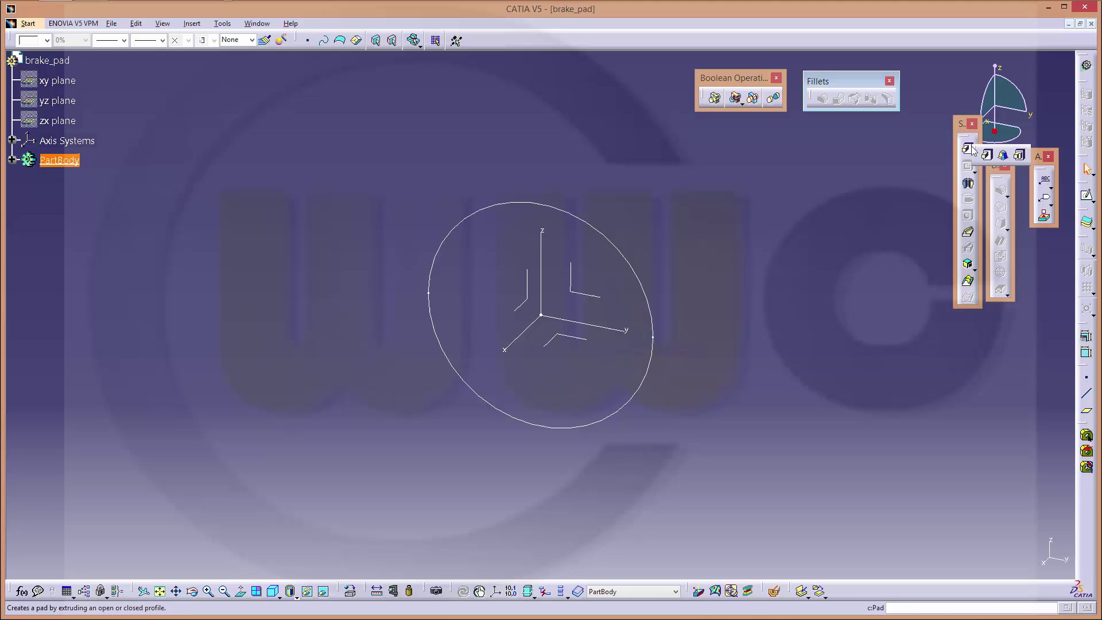
{"action": "left_click", "coordinate": [982, 159]}
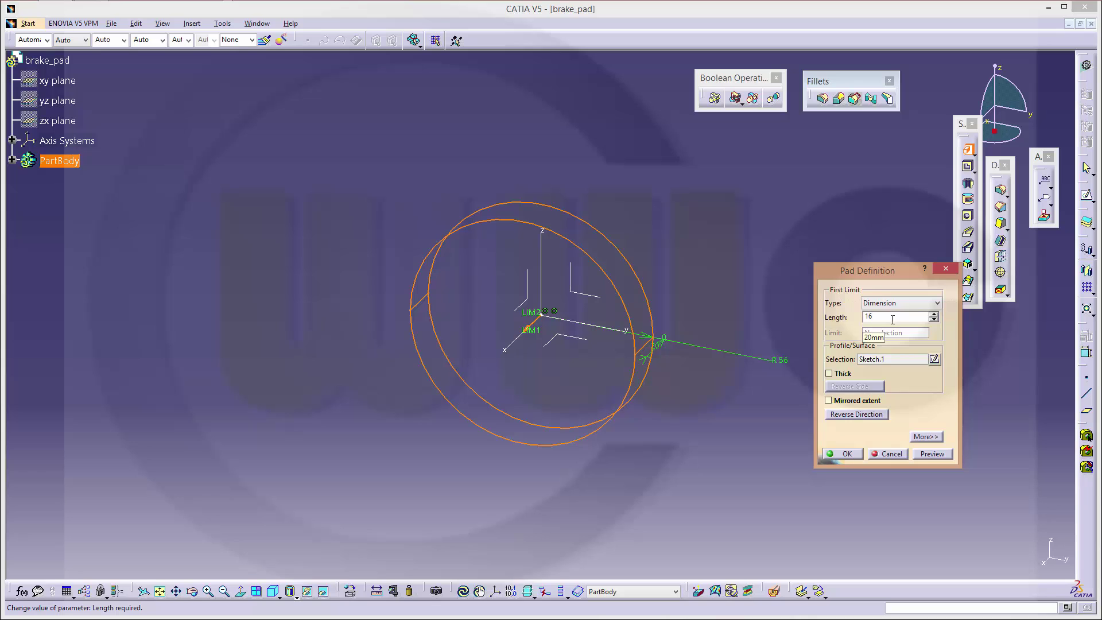
{"action": "left_click", "coordinate": [828, 374]}
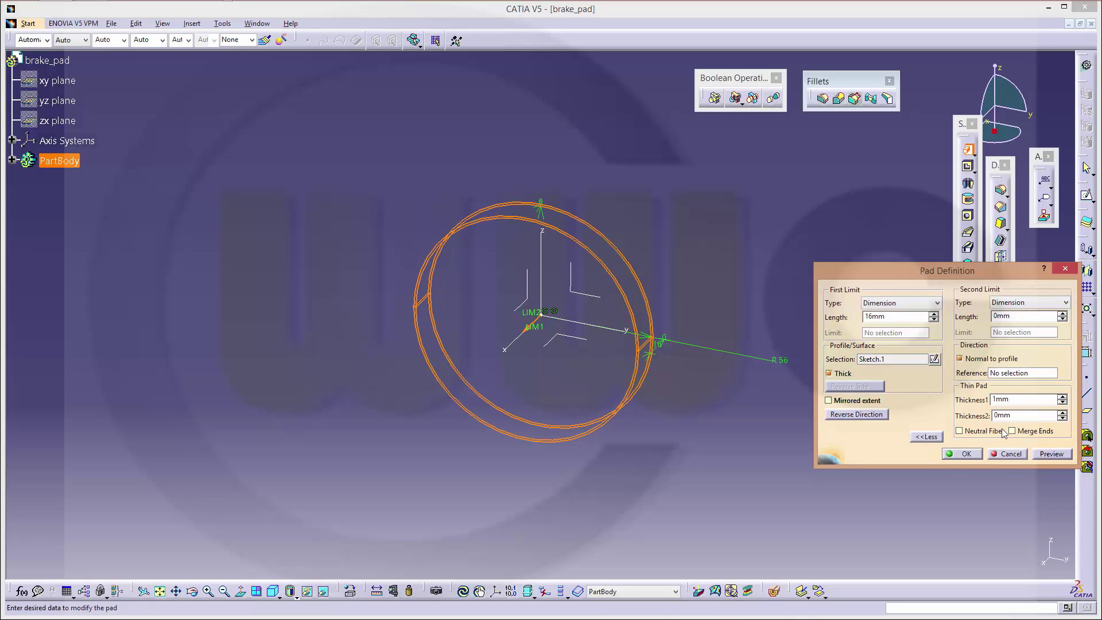
{"action": "type", "text": "24"}
{"action": "left_click", "coordinate": [1013, 399]}
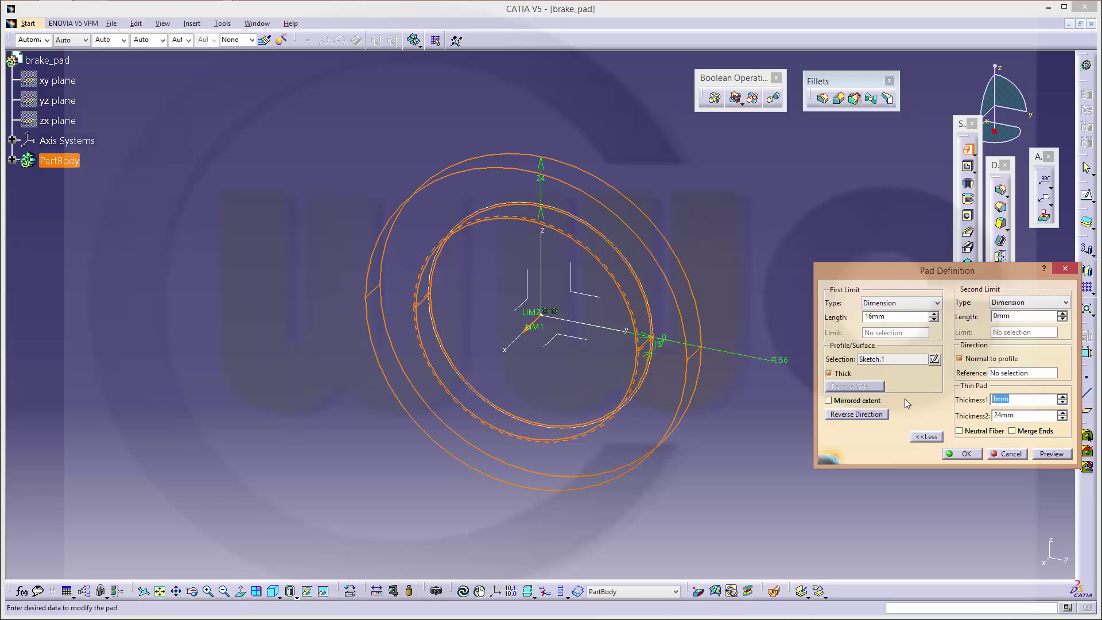
{"action": "type", "text": "0"}
{"action": "left_click", "coordinate": [964, 454]}
{"action": "middle_click_drag", "start_coordinate": [656, 309], "coordinate": [657, 301]}
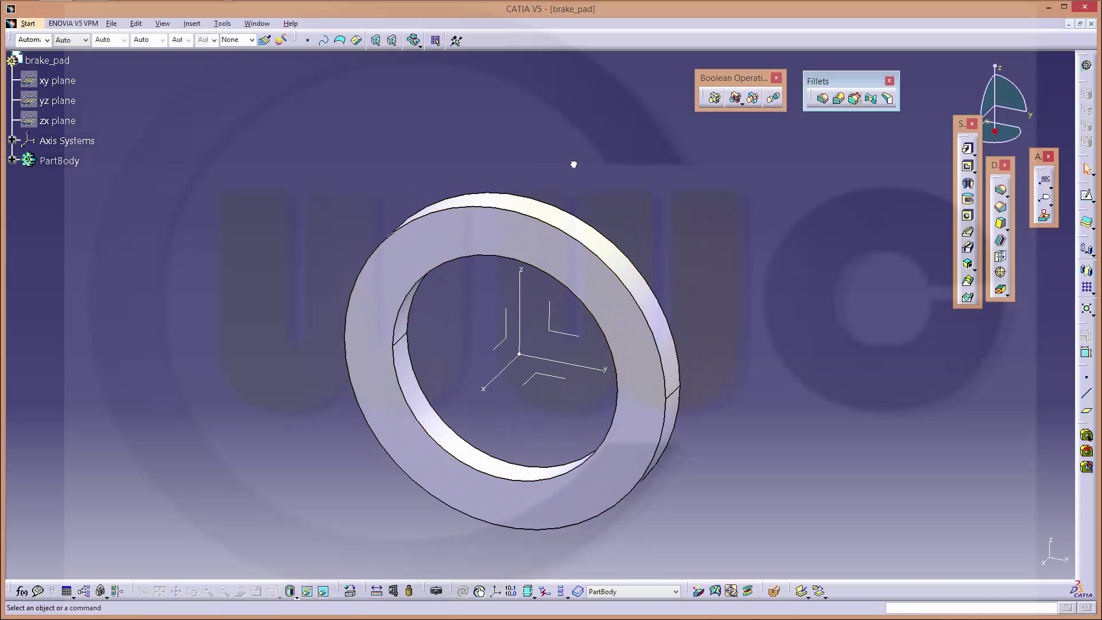
- Insert a new body and start a sketch on the axis-system plane
{"action": "left_click", "coordinate": [12, 161]}
{"action": "left_click", "coordinate": [191, 23]}
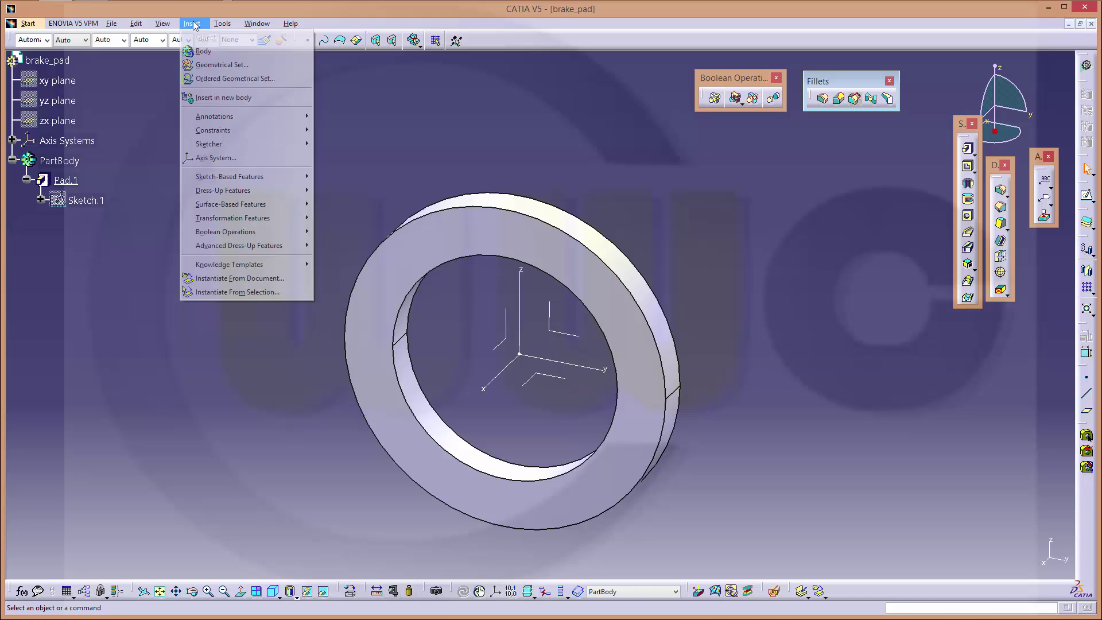
{"action": "left_click", "coordinate": [209, 46]}
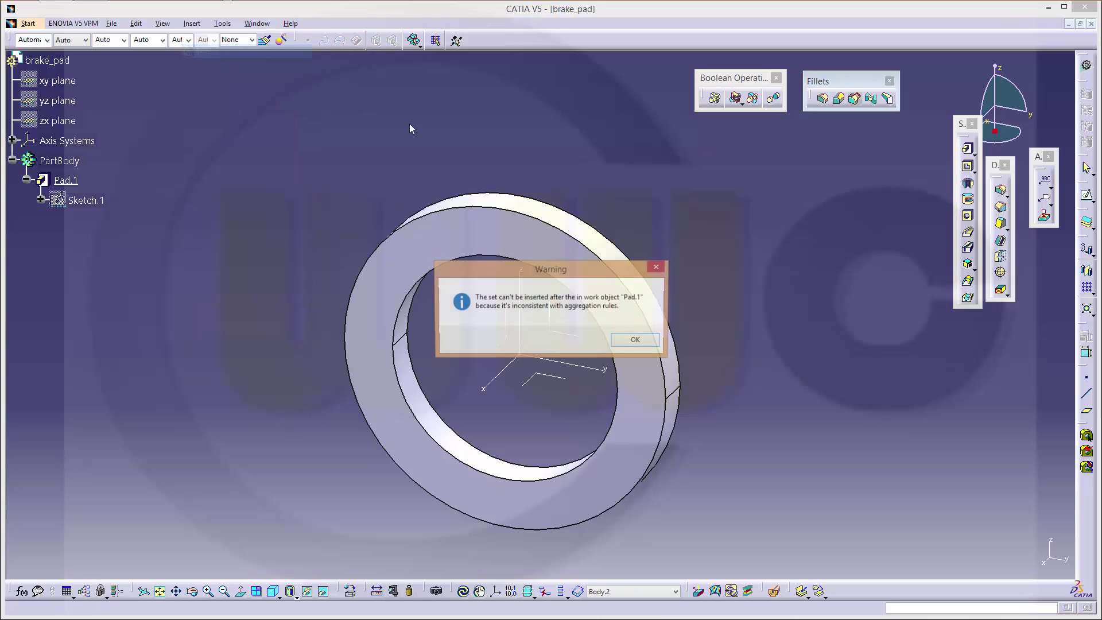
{"action": "left_click", "coordinate": [633, 343]}
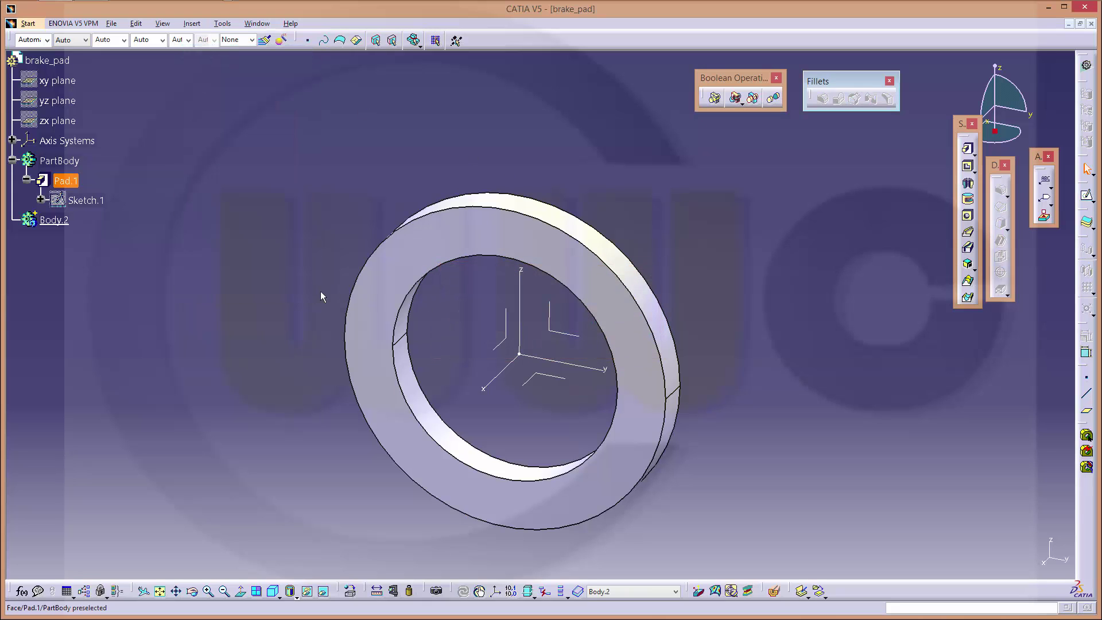
{"action": "left_click", "coordinate": [1085, 197]}
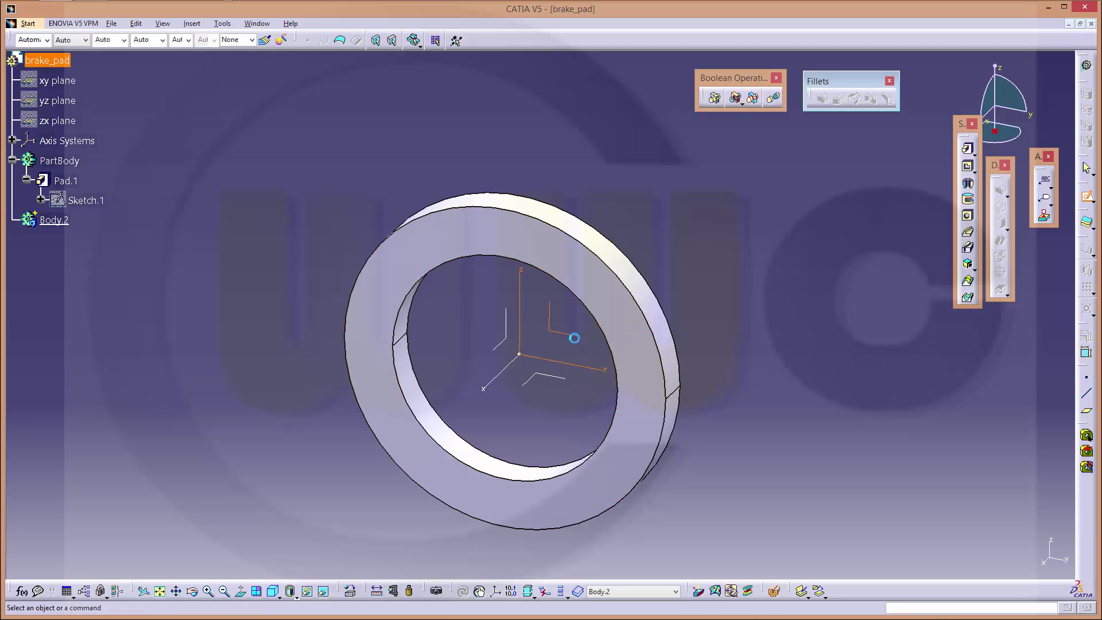
{"action": "left_click", "coordinate": [574, 338]}
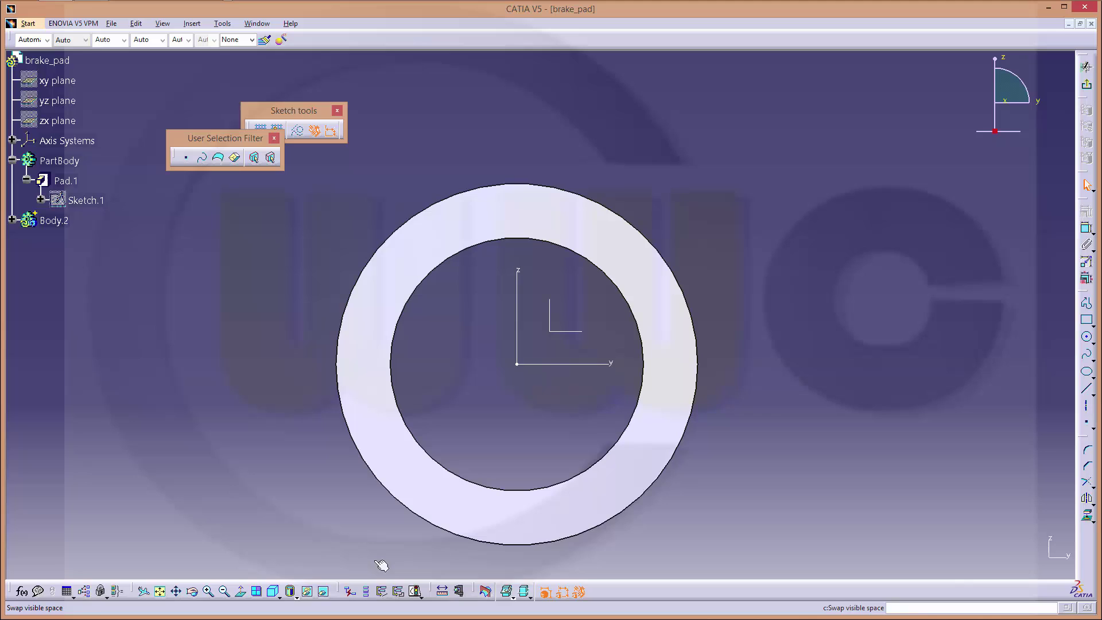
- Draw a circle left of the ring and set its radius to 10
{"action": "left_click", "coordinate": [1087, 337]}
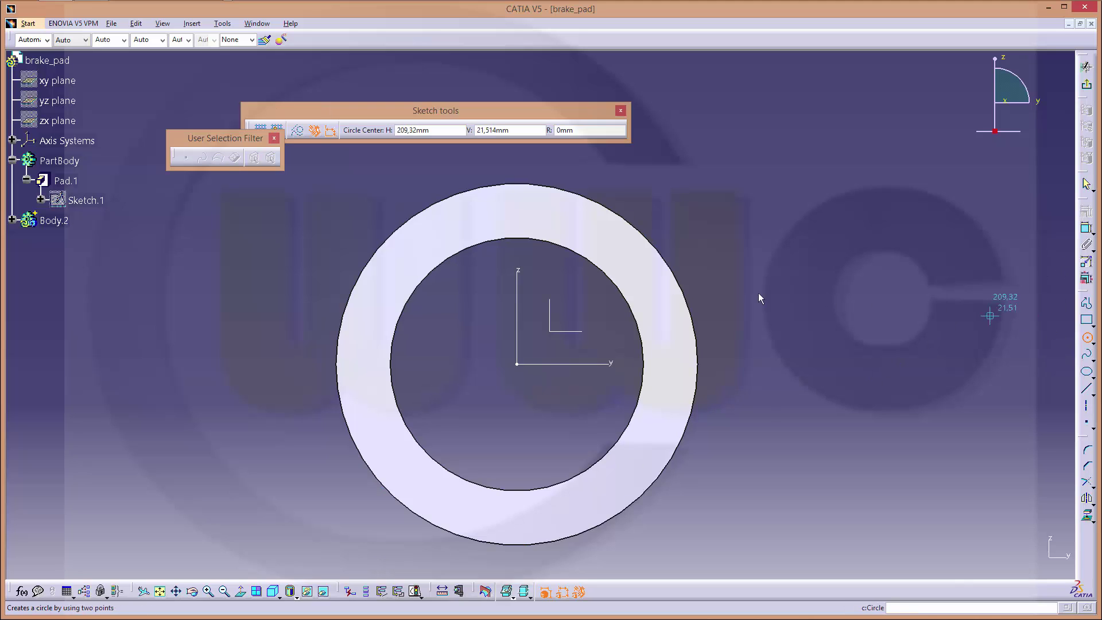
{"action": "left_click", "coordinate": [244, 274]}
{"action": "left_click", "coordinate": [277, 279]}
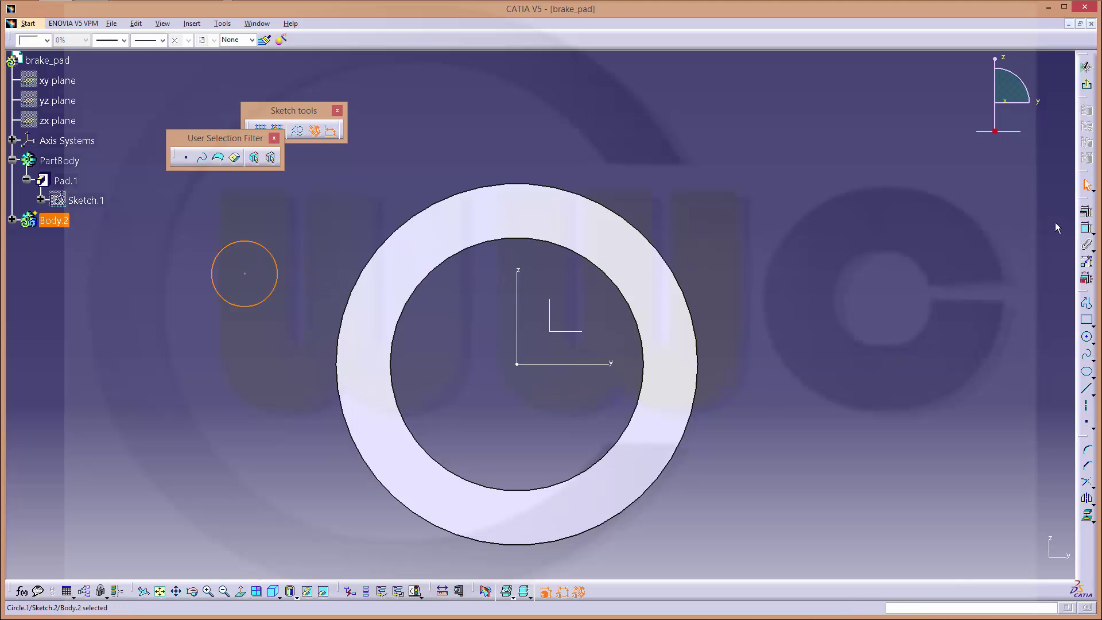
{"action": "left_click", "coordinate": [1086, 228]}
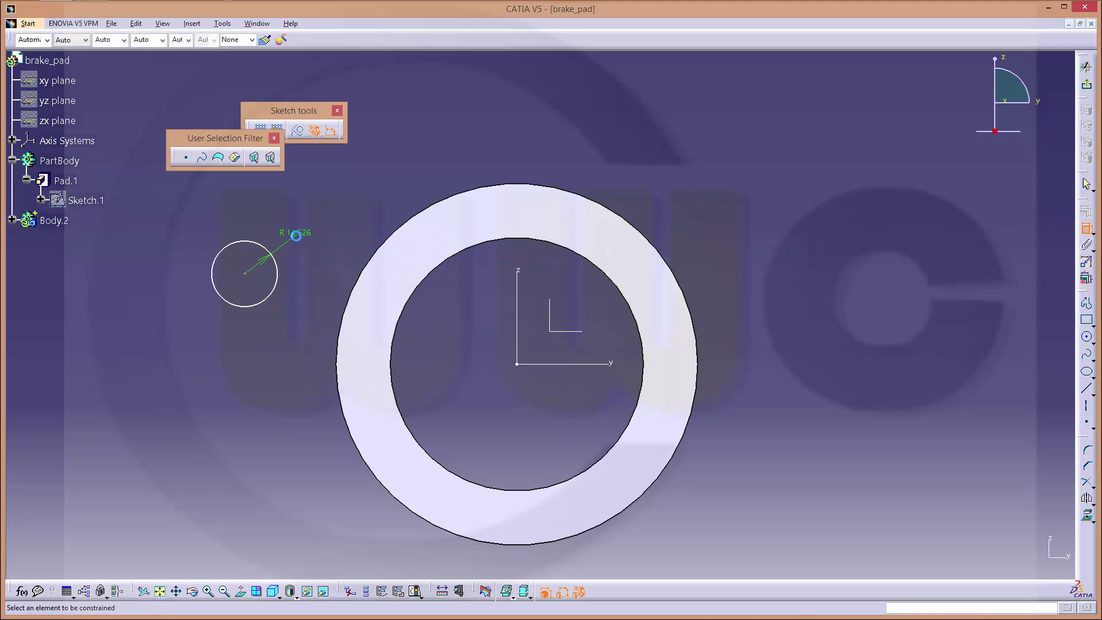
{"action": "left_click", "coordinate": [295, 234]}
{"action": "double_click", "coordinate": [296, 233]}
{"action": "type", "text": "10"}
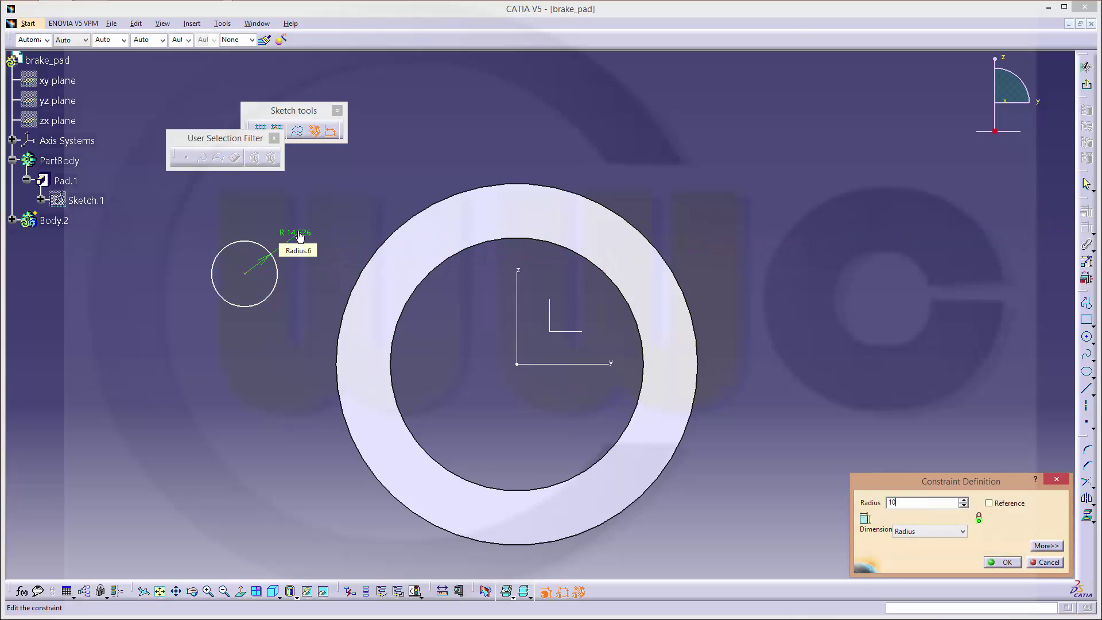
{"action": "key", "text": "Return"}
- Put the circle's centre on the horizontal axis, 84 mm from the vertical axis
{"action": "left_click", "coordinate": [247, 274]}
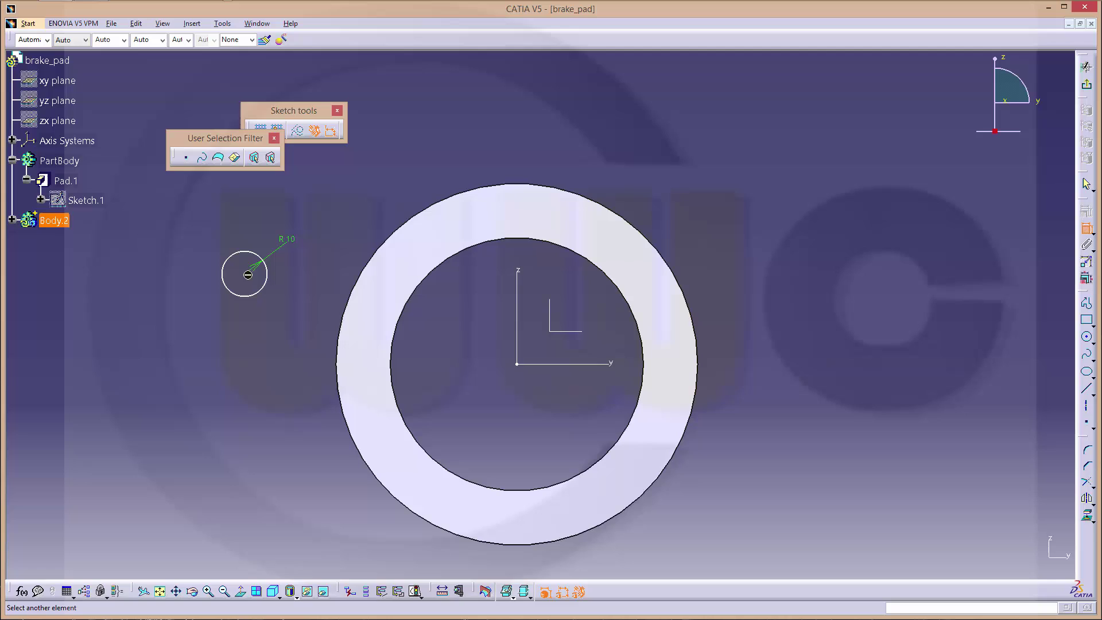
{"action": "left_click", "coordinate": [612, 362]}
{"action": "right_click", "coordinate": [451, 346]}
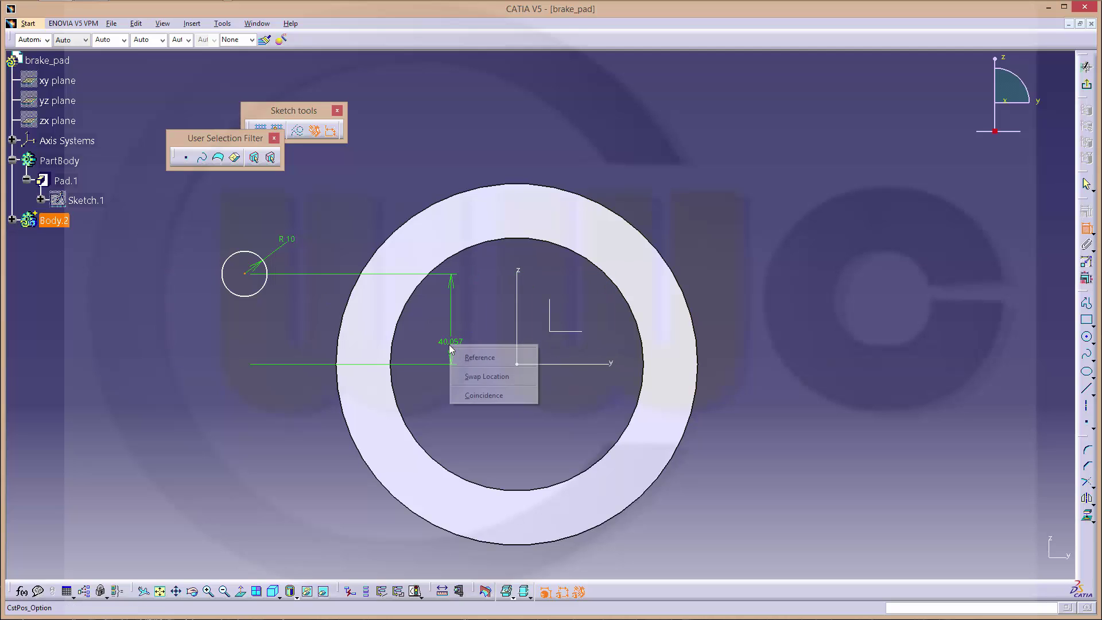
{"action": "left_click", "coordinate": [487, 396]}
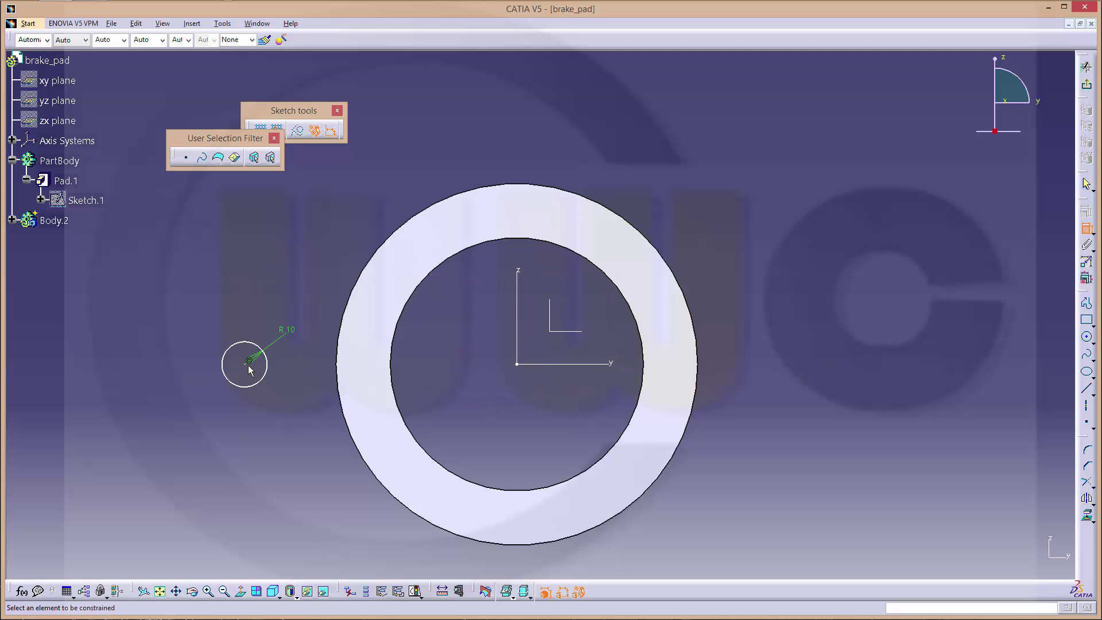
{"action": "left_click", "coordinate": [248, 365]}
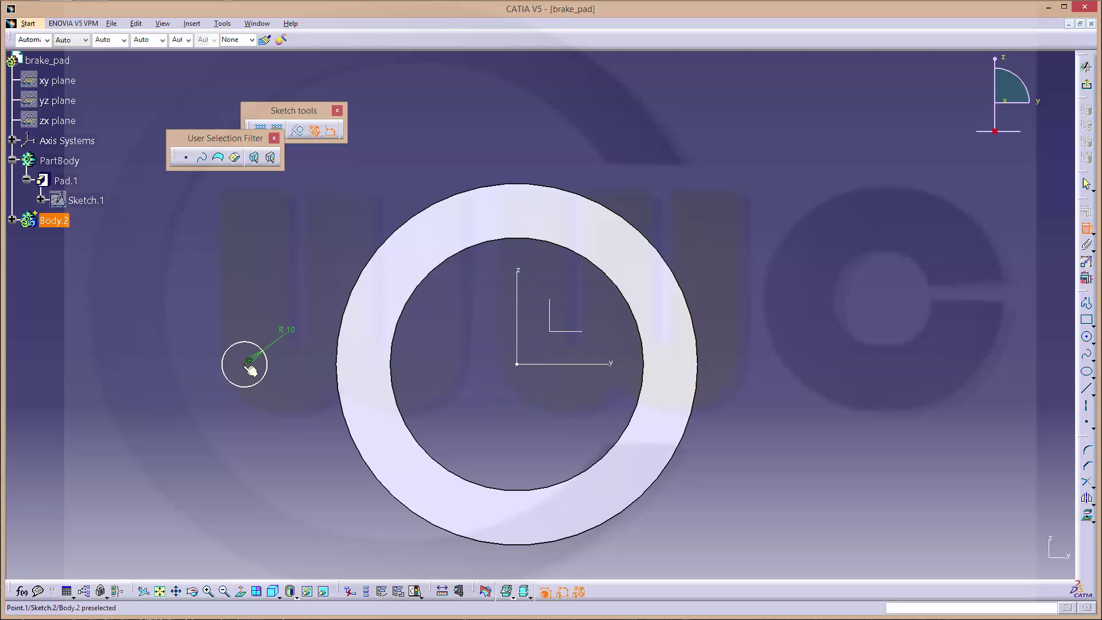
{"action": "left_click", "coordinate": [518, 284]}
{"action": "left_click", "coordinate": [456, 346]}
{"action": "double_click", "coordinate": [457, 348]}
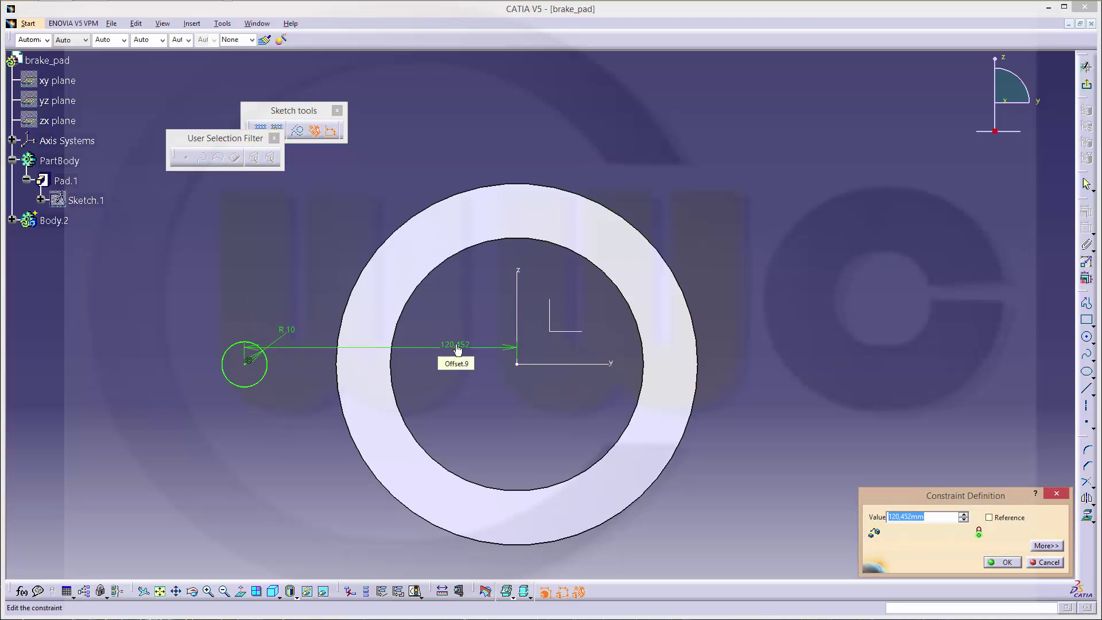
{"action": "type", "text": "84"}
{"action": "key", "text": "Return"}
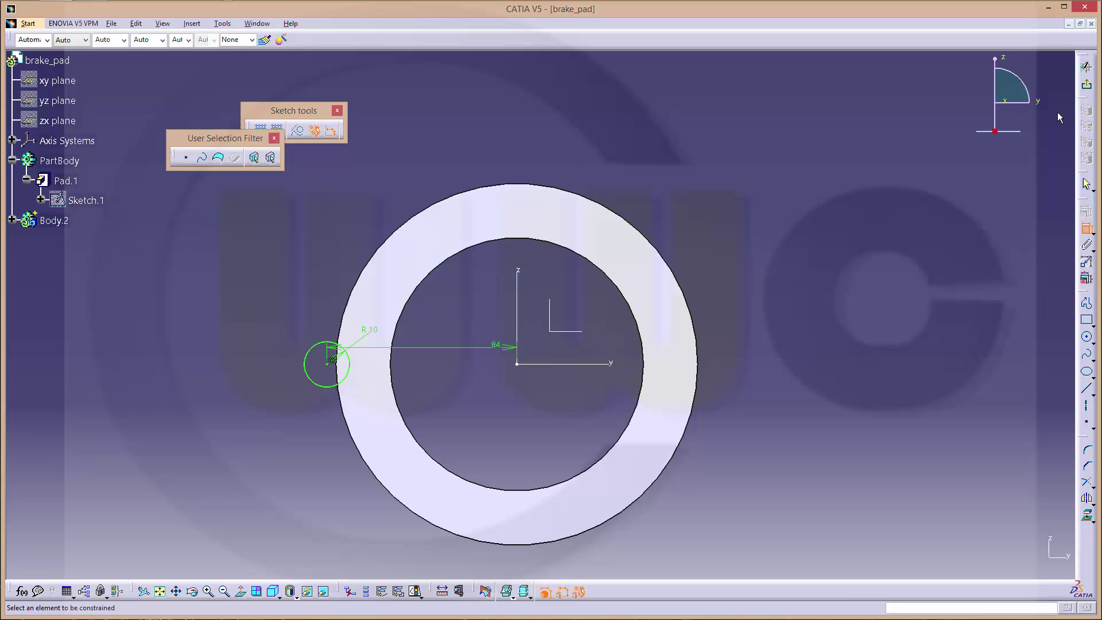
- Pad the R10 circle in Body.2 using the default length
{"action": "left_click", "coordinate": [1087, 85]}
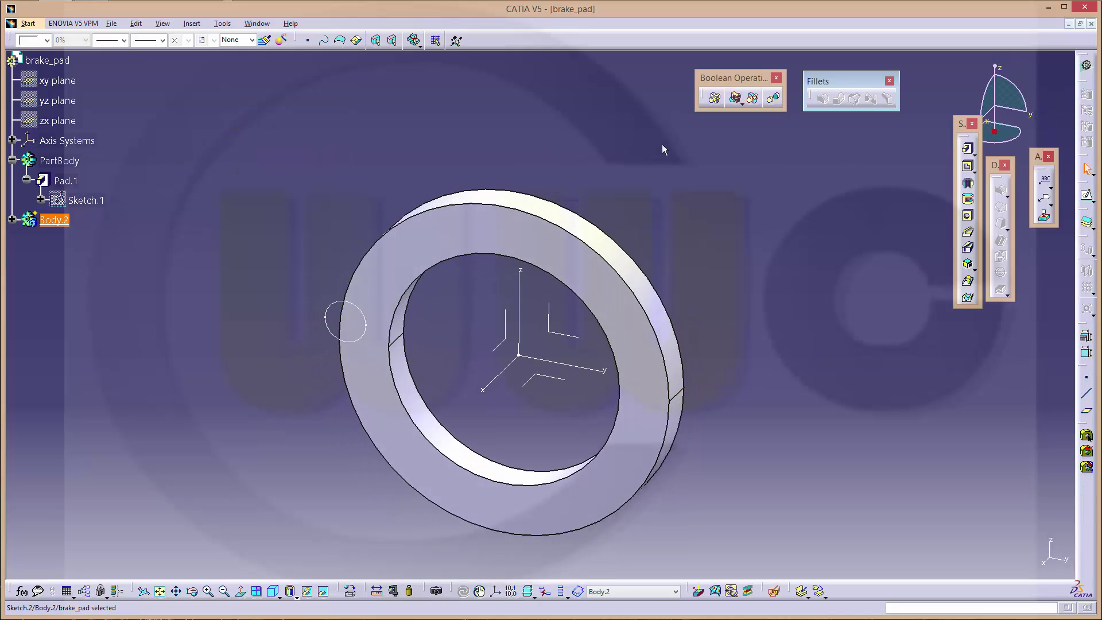
{"action": "left_click", "coordinate": [968, 148]}
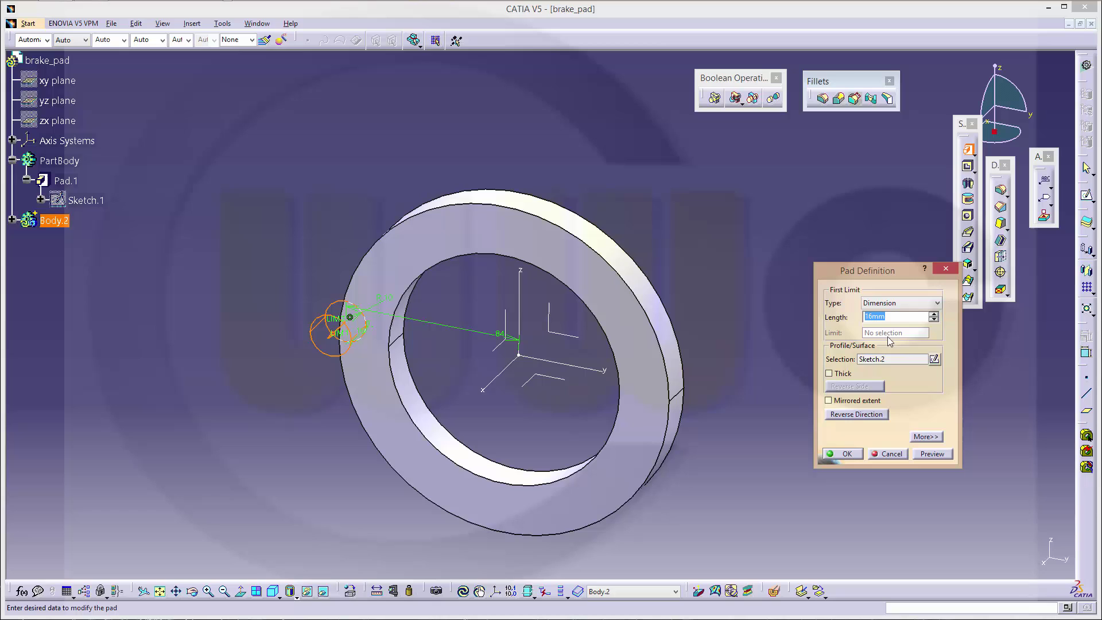
{"action": "left_click", "coordinate": [838, 455]}
{"action": "left_click", "coordinate": [103, 250]}
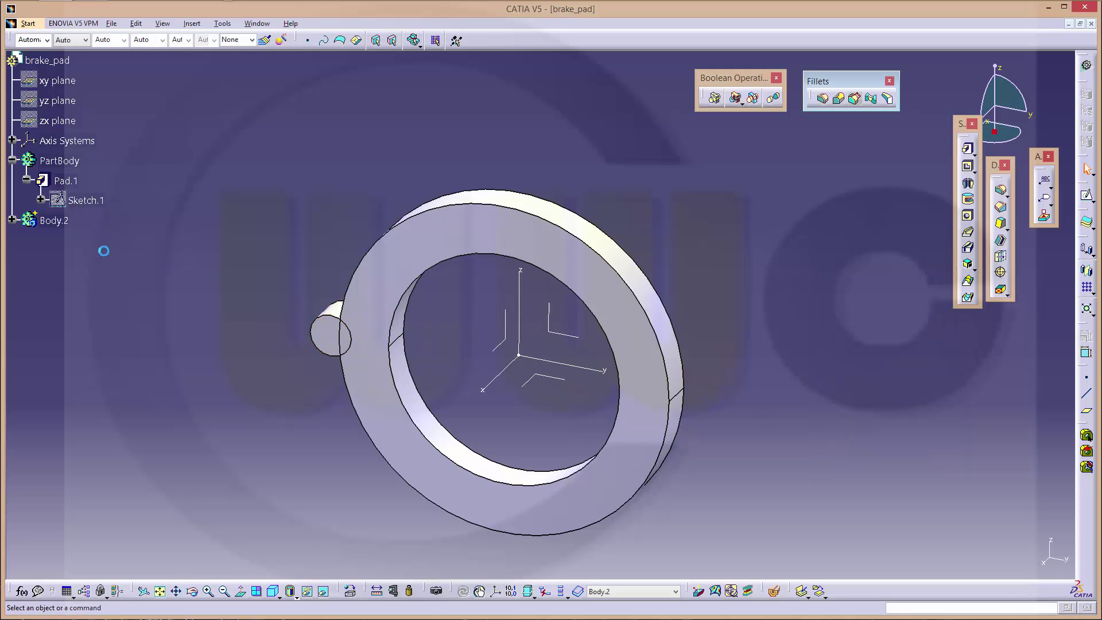
- Circular-pattern the cylinder: 3 instances, 45° spacing about the X axis, original in the middle
{"action": "left_click", "coordinate": [1094, 294]}
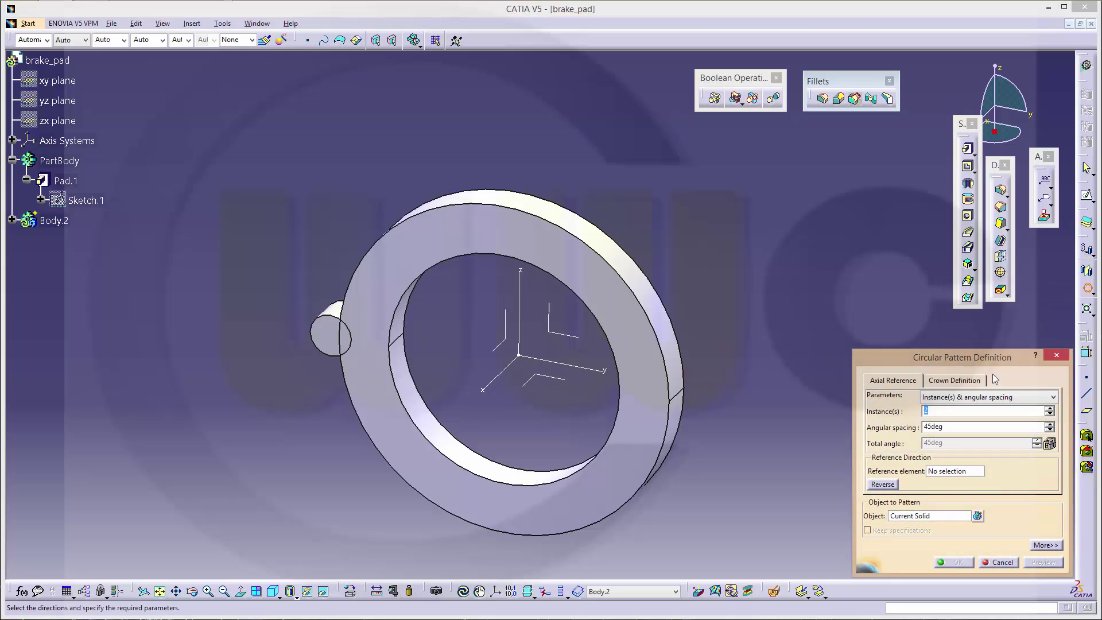
{"action": "type", "text": "3"}
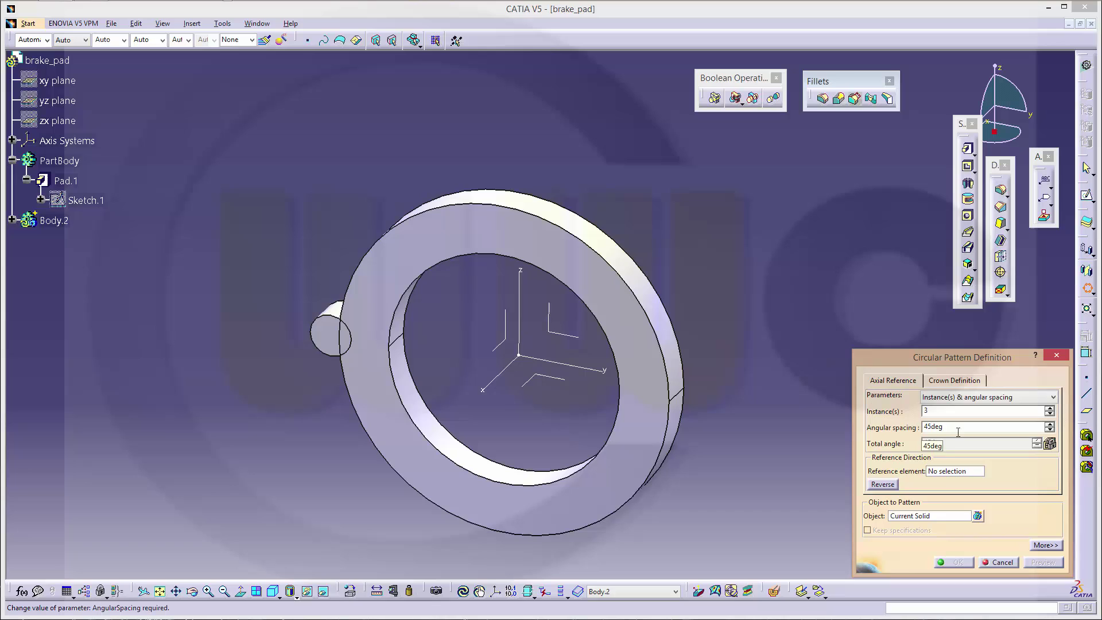
{"action": "left_click", "coordinate": [947, 472]}
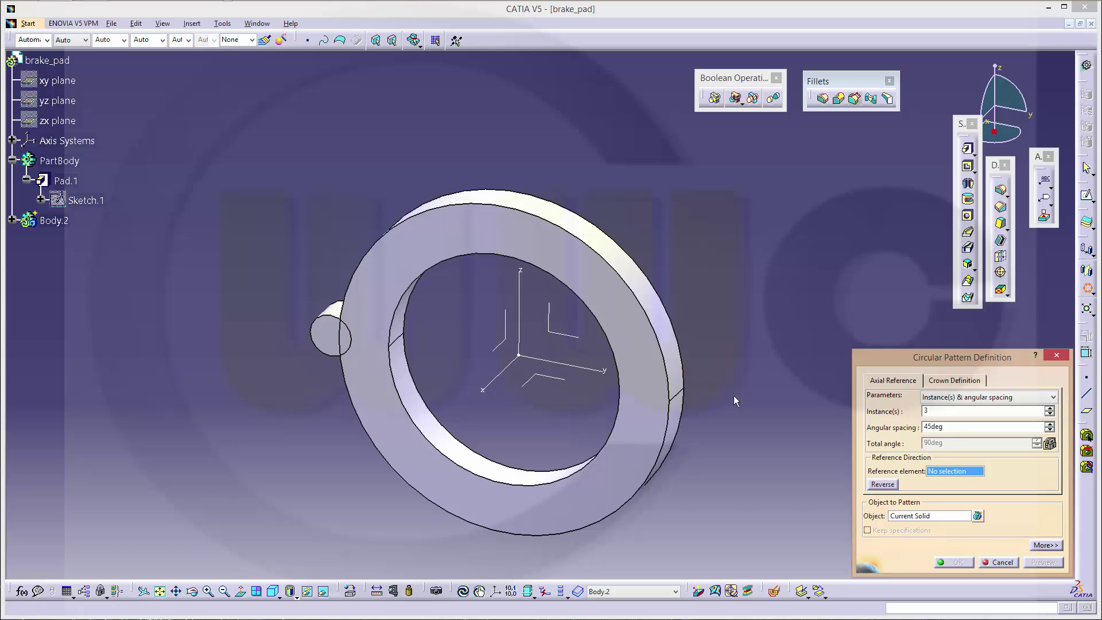
{"action": "left_click", "coordinate": [503, 377]}
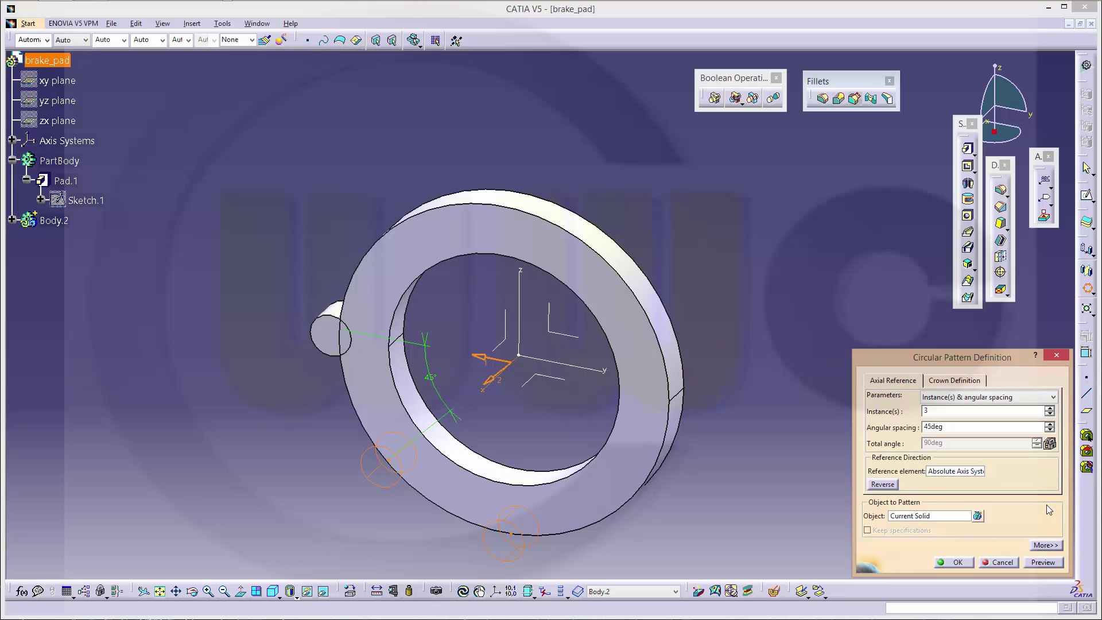
{"action": "left_click", "coordinate": [1042, 546]}
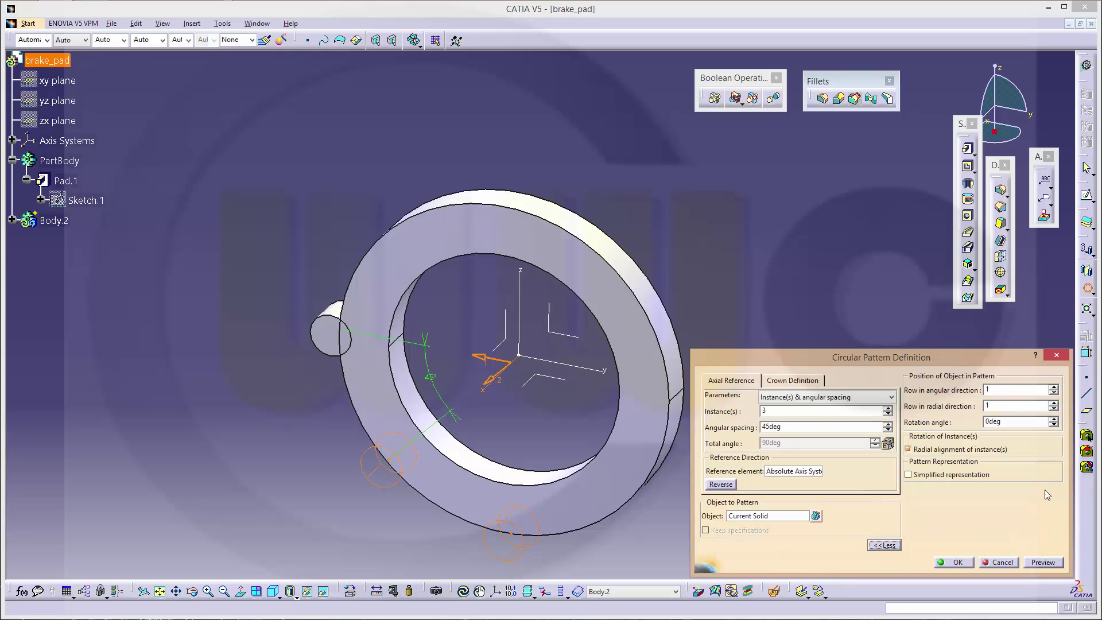
{"action": "left_click", "coordinate": [1053, 388]}
{"action": "left_click", "coordinate": [956, 562]}
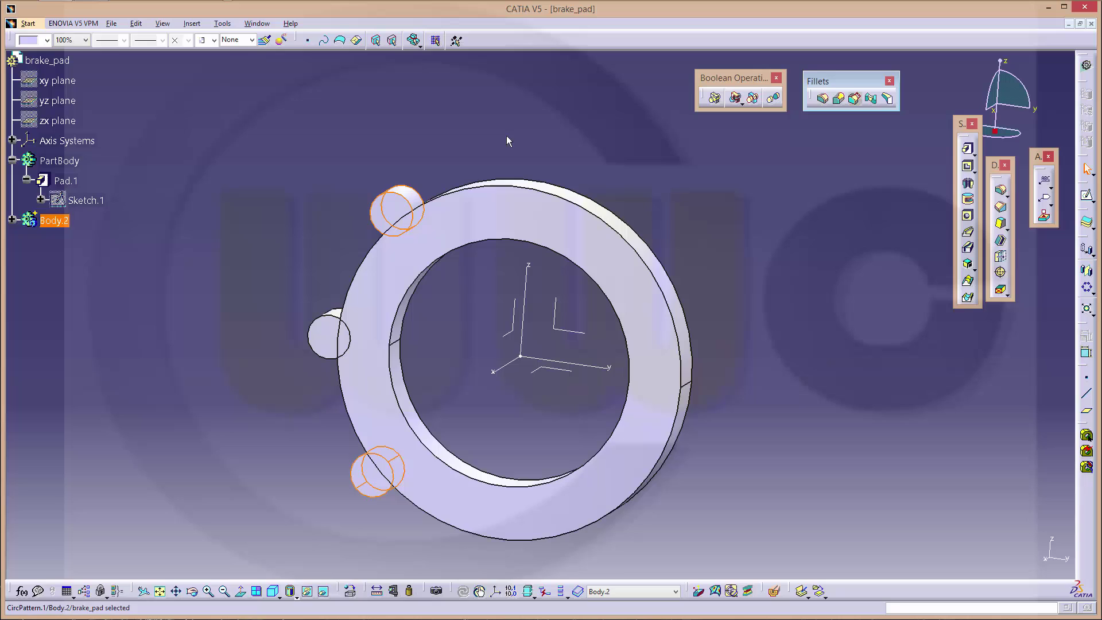
- Apply a Boolean Remove of Body.2 from PartBody, creating Remove.1
{"action": "left_click", "coordinate": [507, 140]}
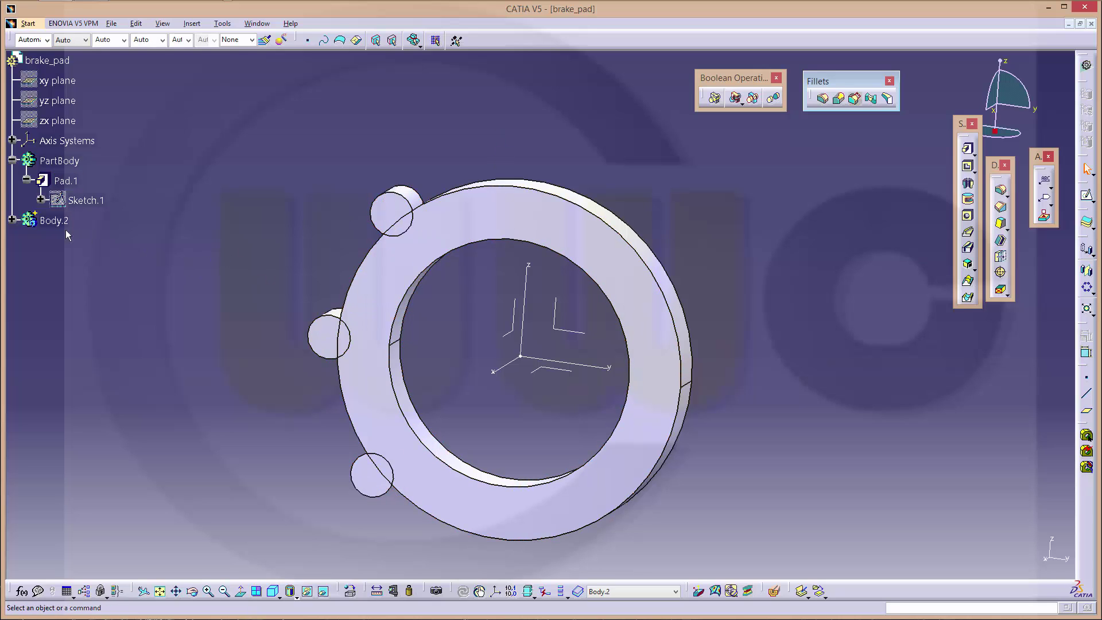
{"action": "left_click", "coordinate": [735, 99]}
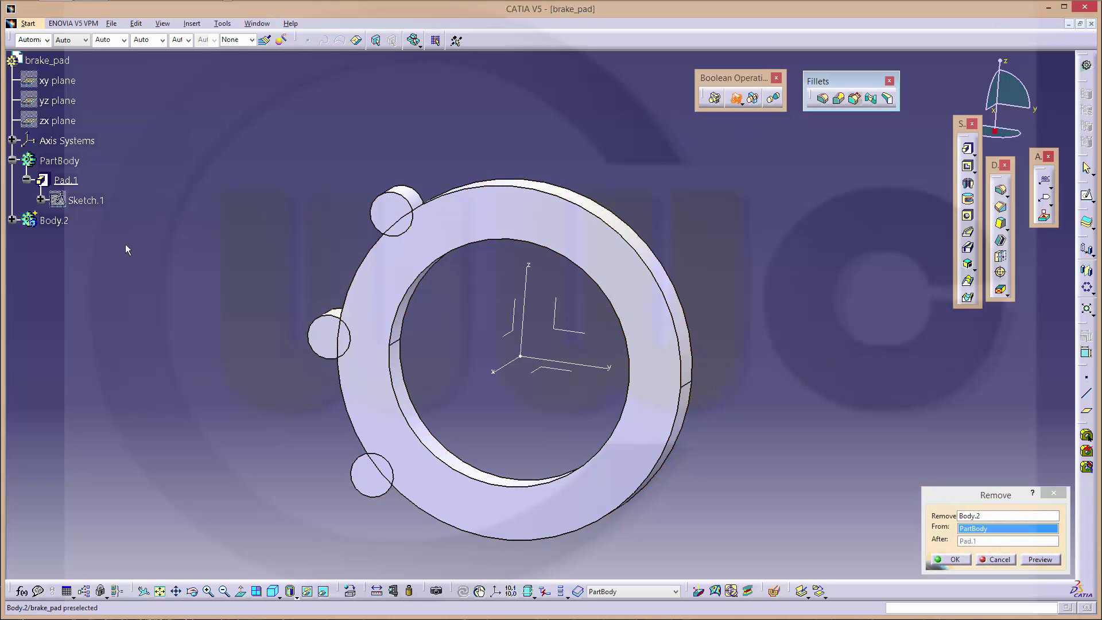
{"action": "left_click", "coordinate": [59, 161]}
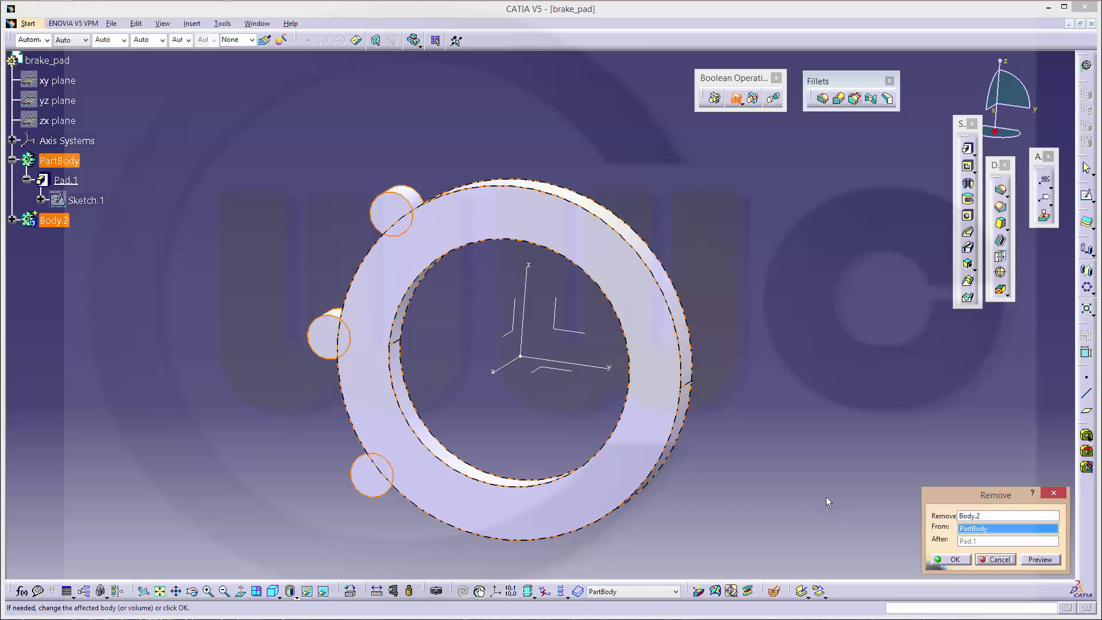
{"action": "left_click", "coordinate": [953, 559]}
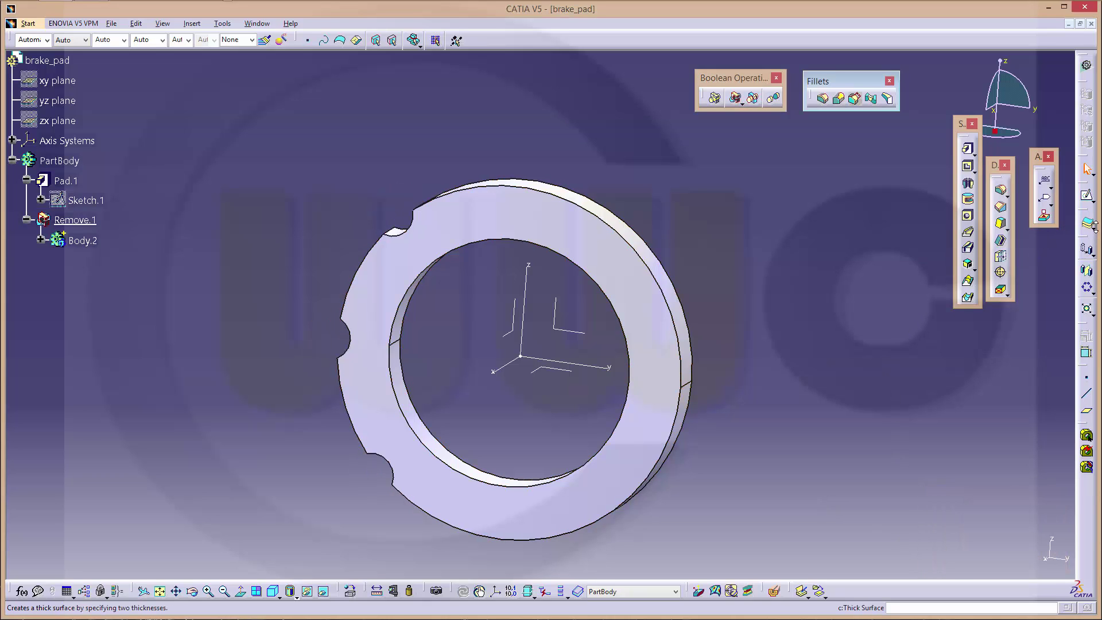
- Split the ring with the absolute axis system, flipped to keep the notched half
{"action": "left_click", "coordinate": [1093, 227]}
{"action": "left_click", "coordinate": [1035, 244]}
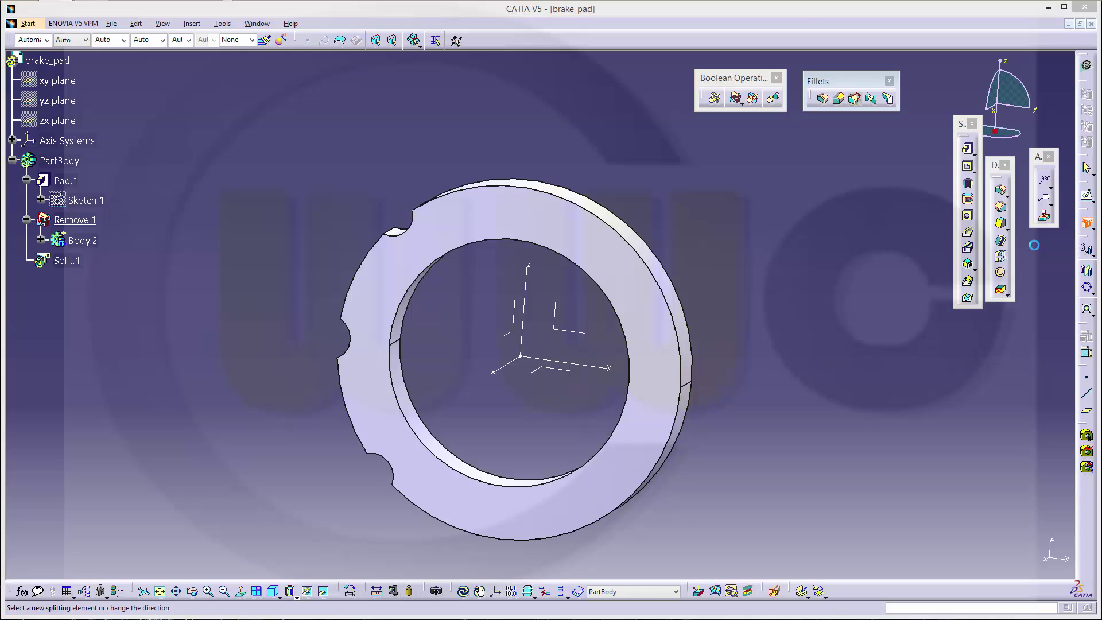
{"action": "left_click", "coordinate": [505, 334]}
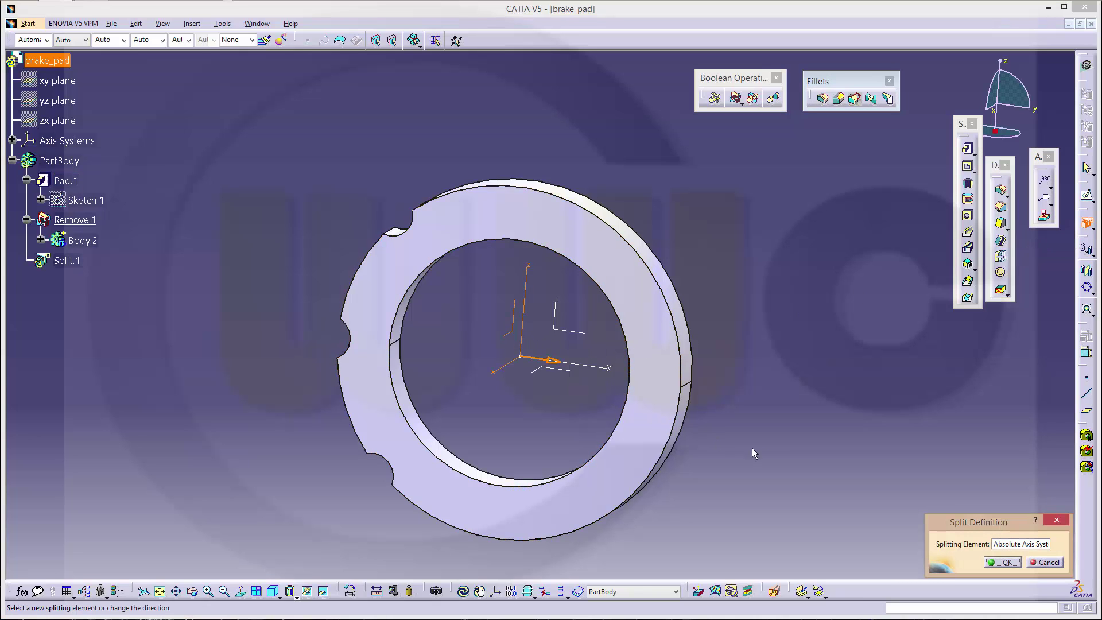
{"action": "left_click", "coordinate": [552, 361]}
{"action": "left_click", "coordinate": [1001, 561]}
{"action": "middle_click_drag", "start_coordinate": [629, 321], "coordinate": [566, 237]}
{"action": "left_click", "coordinate": [631, 246]}
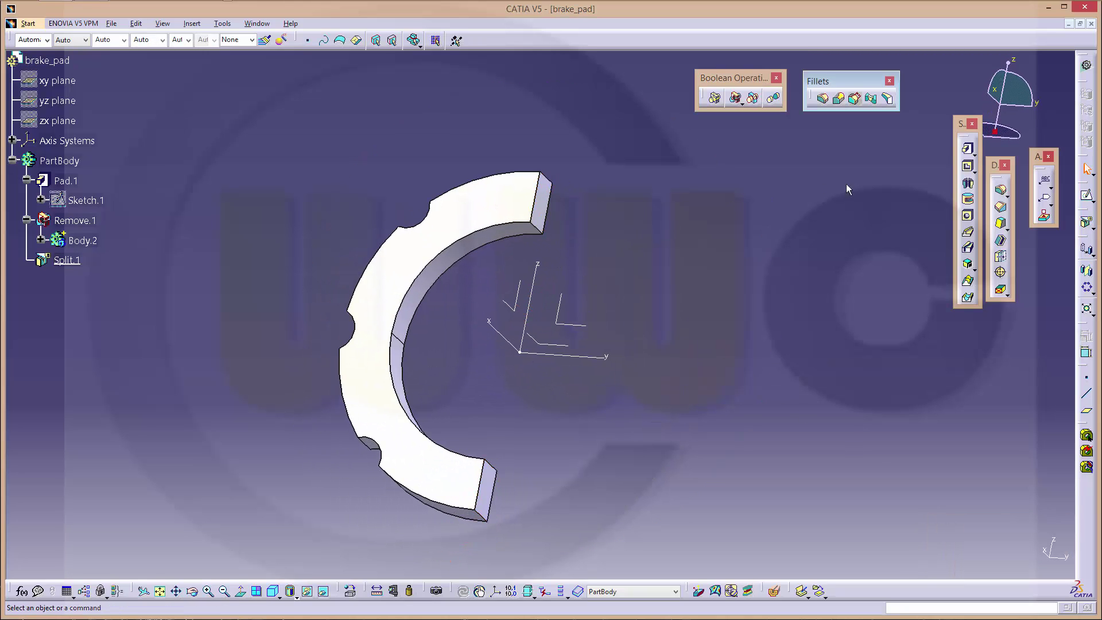
- Create a shell removing the top, inner curved and both end faces
{"action": "left_click", "coordinate": [1002, 243]}
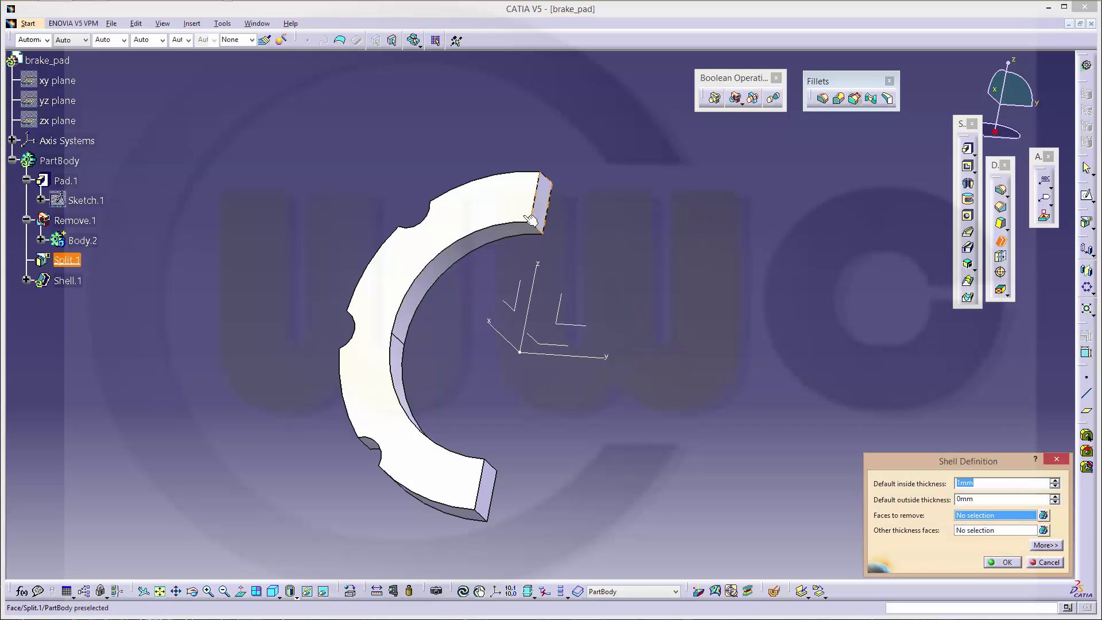
{"action": "left_click", "coordinate": [509, 207]}
{"action": "left_click", "coordinate": [485, 248]}
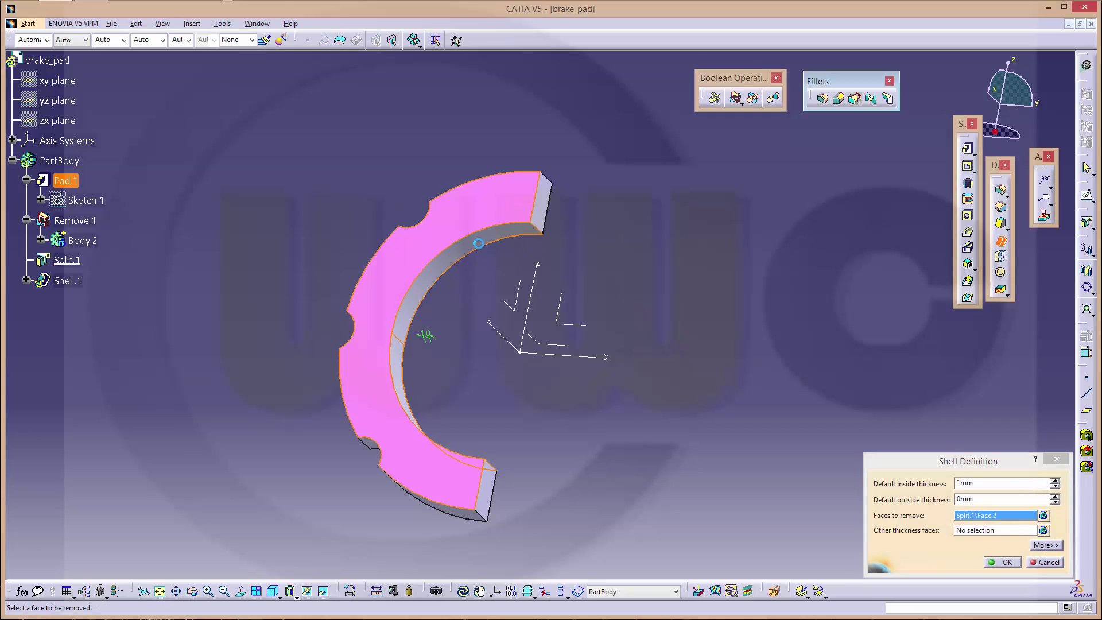
{"action": "left_click", "coordinate": [547, 210]}
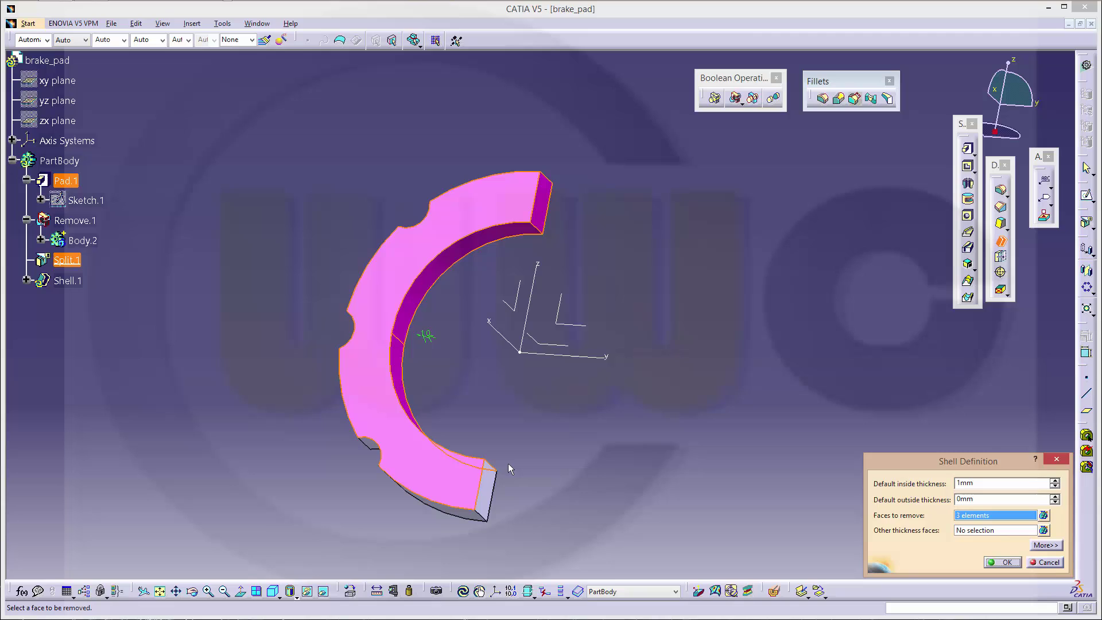
{"action": "left_click", "coordinate": [488, 489]}
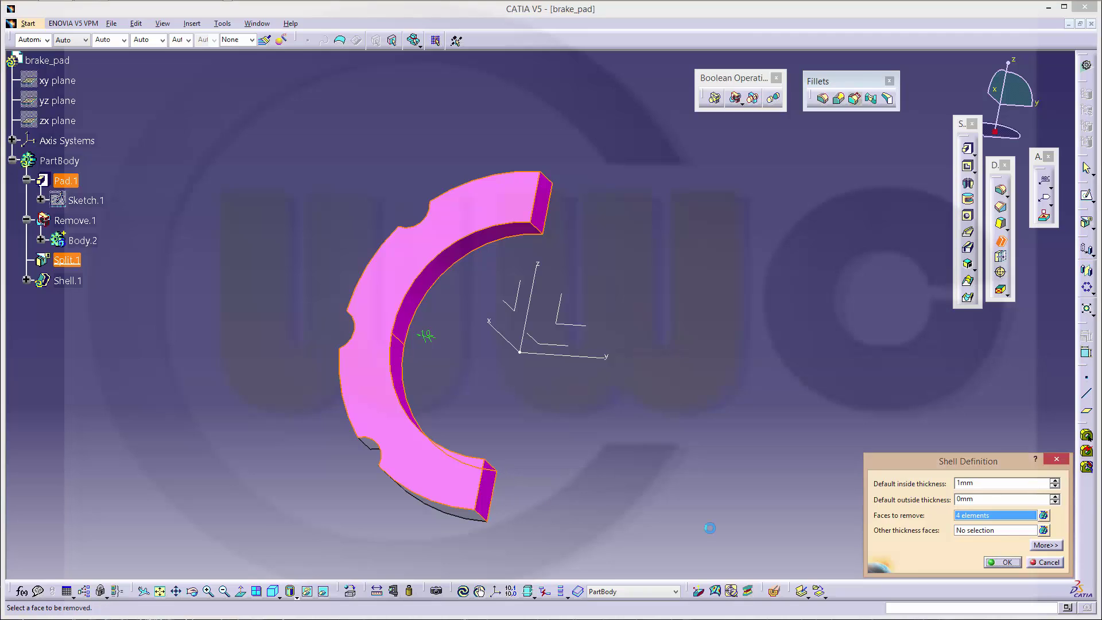
{"action": "left_click", "coordinate": [1006, 562]}
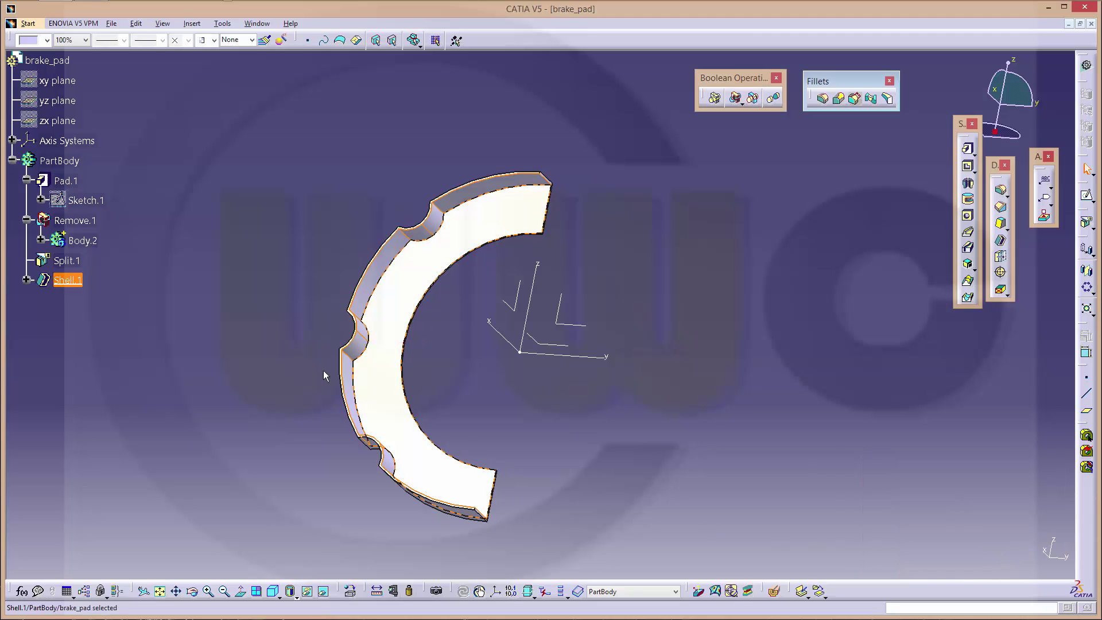
- Change Shell.1's inside thickness to 2 mm
{"action": "double_click", "coordinate": [68, 279]}
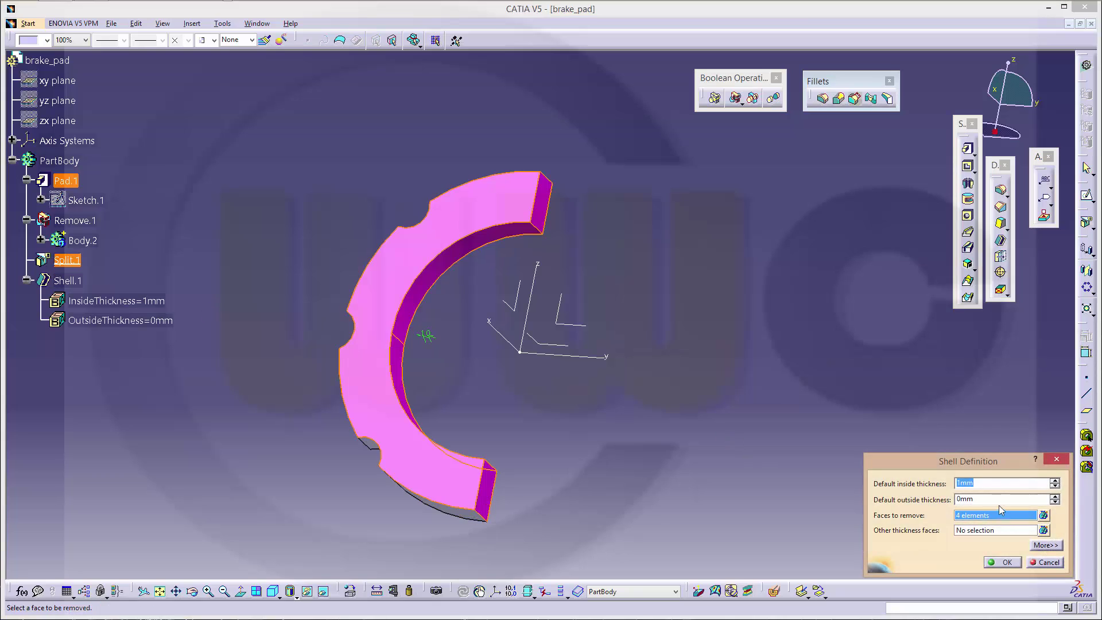
{"action": "type", "text": "2"}
{"action": "left_click", "coordinate": [1005, 563]}
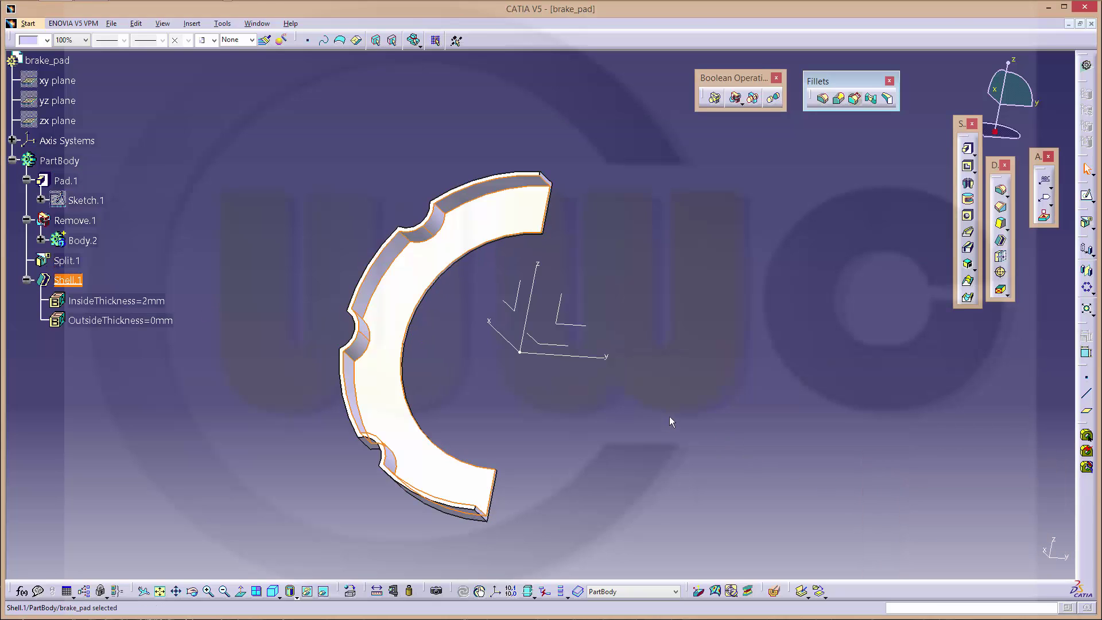
{"action": "middle_click_drag", "start_coordinate": [670, 418], "coordinate": [697, 376]}
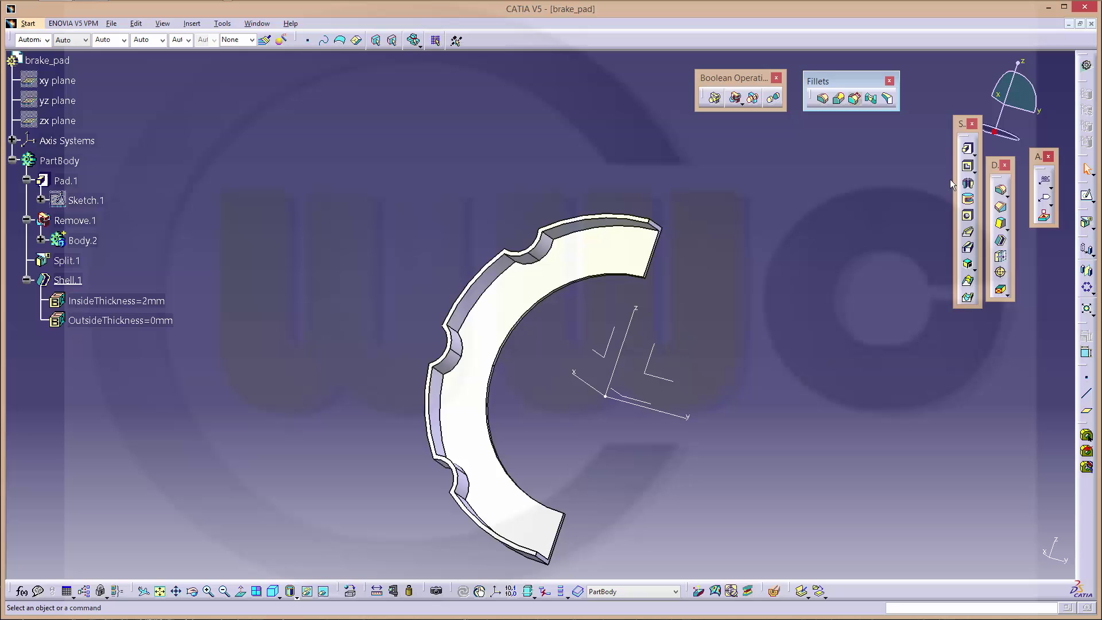
- Create EdgeFillet.1 with 1 mm radius on six edges around the upper, middle and lower notches
{"action": "left_click", "coordinate": [1002, 191]}
{"action": "type", "text": "1"}
{"action": "left_click_drag", "start_coordinate": [626, 311], "coordinate": [782, 306]}
{"action": "middle_click_drag", "start_coordinate": [580, 255], "coordinate": [530, 173]}
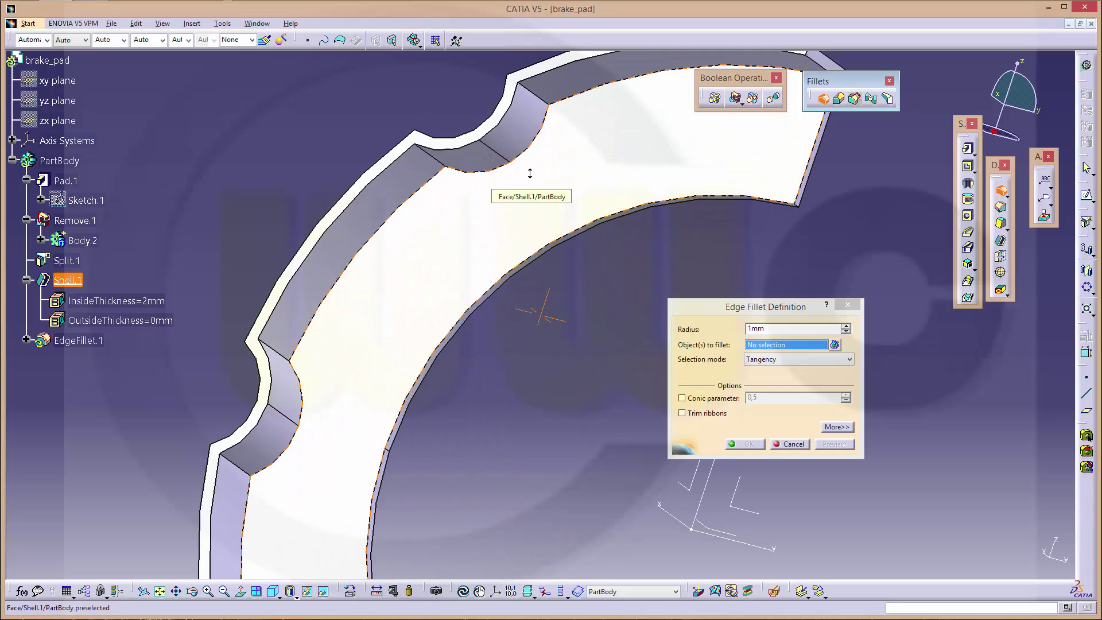
{"action": "left_click", "coordinate": [532, 94]}
{"action": "left_click", "coordinate": [439, 162]}
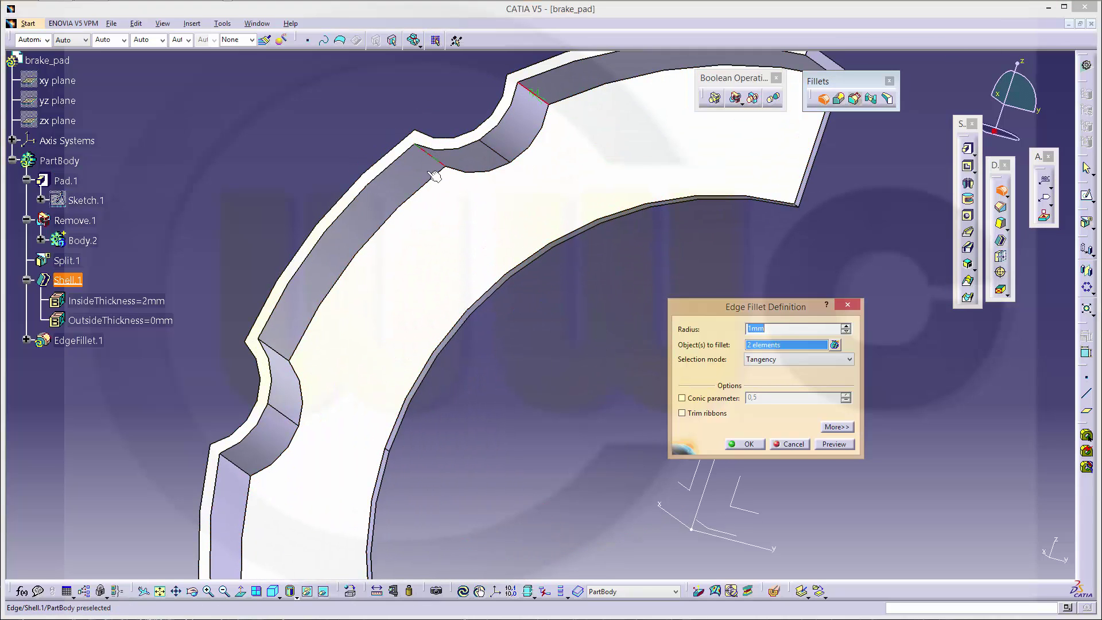
{"action": "left_click", "coordinate": [294, 364]}
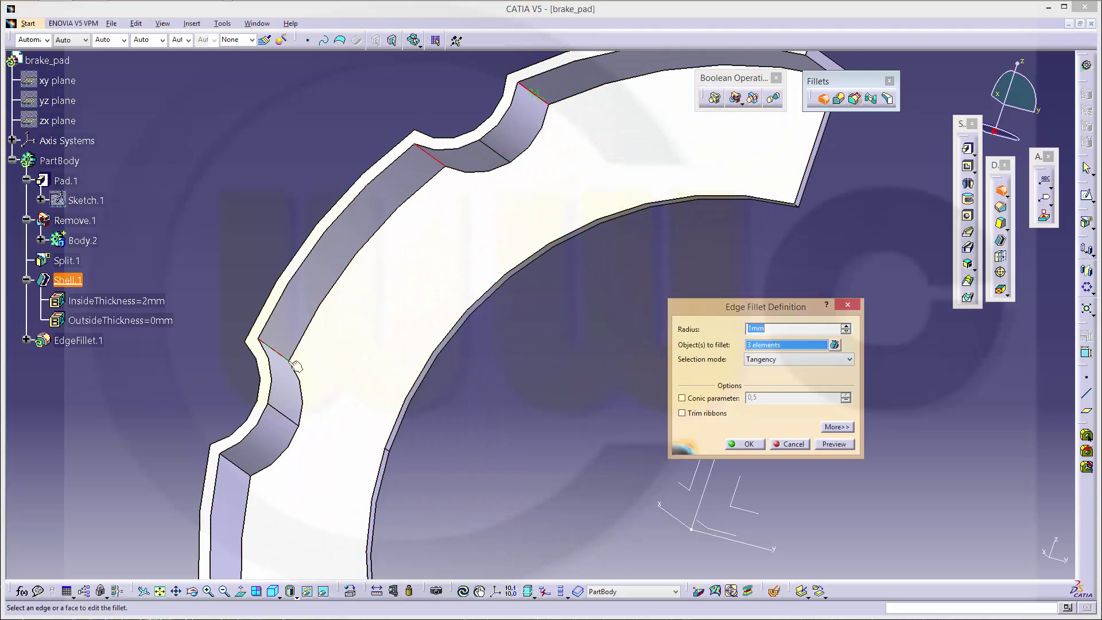
{"action": "left_click", "coordinate": [245, 471]}
{"action": "middle_click_drag", "start_coordinate": [246, 471], "coordinate": [500, 361]}
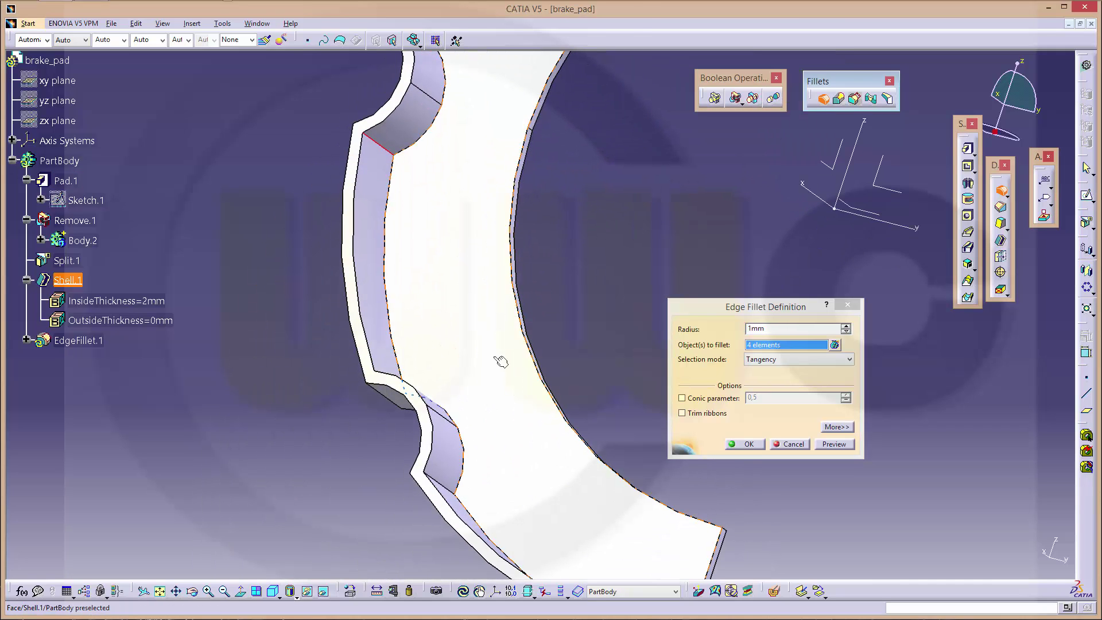
{"action": "left_click", "coordinate": [447, 484]}
{"action": "middle_click_drag", "start_coordinate": [447, 484], "coordinate": [425, 382]}
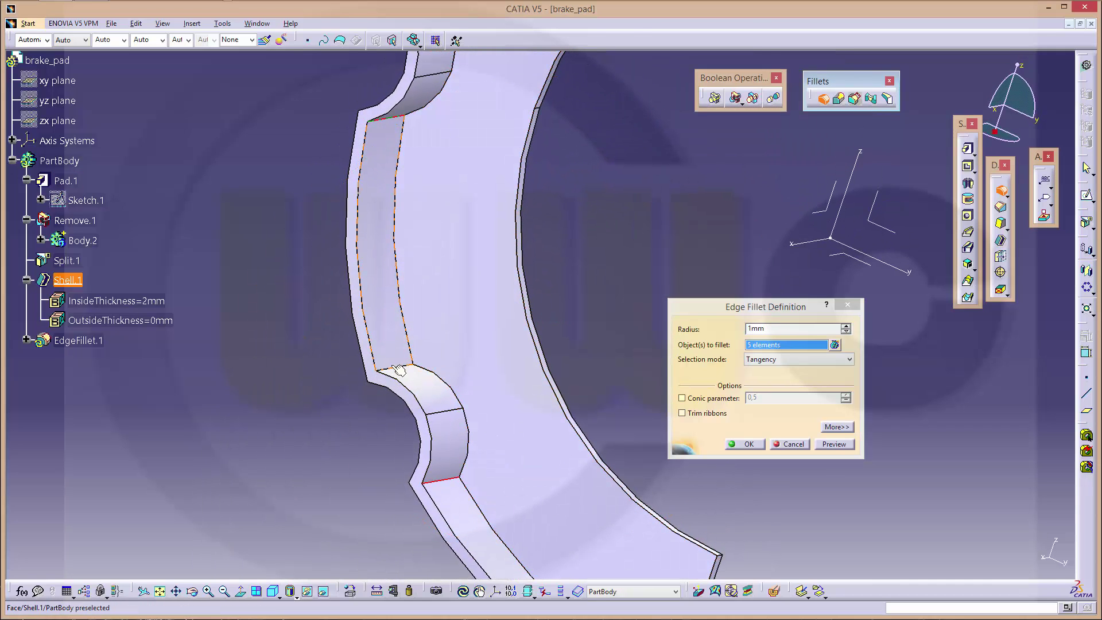
{"action": "left_click", "coordinate": [401, 370]}
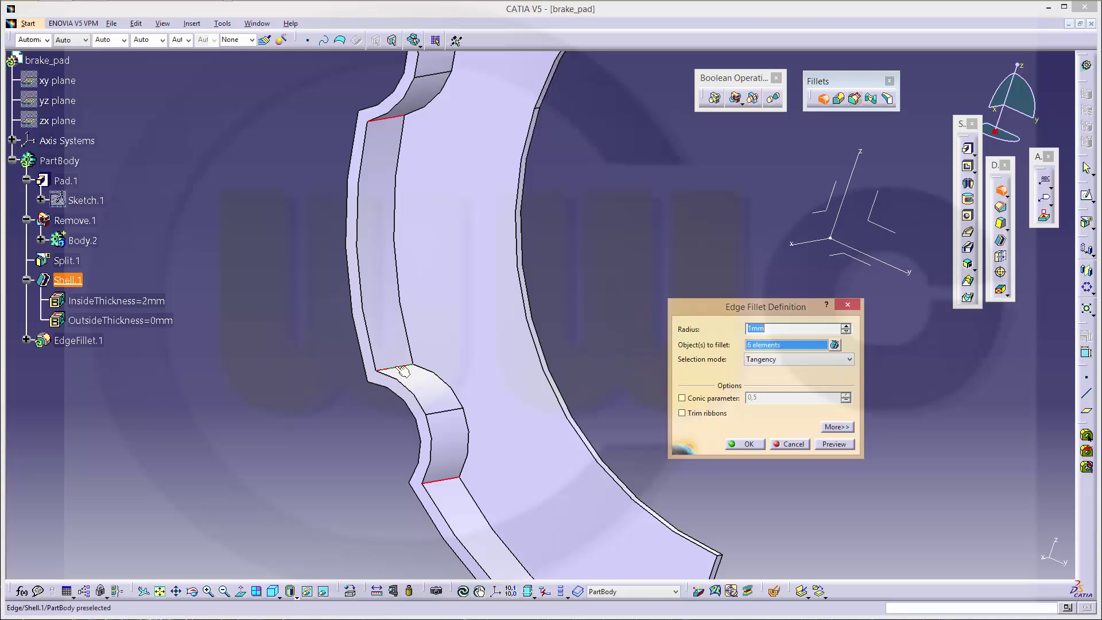
{"action": "left_click", "coordinate": [759, 444]}
{"action": "middle_click_drag", "start_coordinate": [584, 338], "coordinate": [762, 346]}
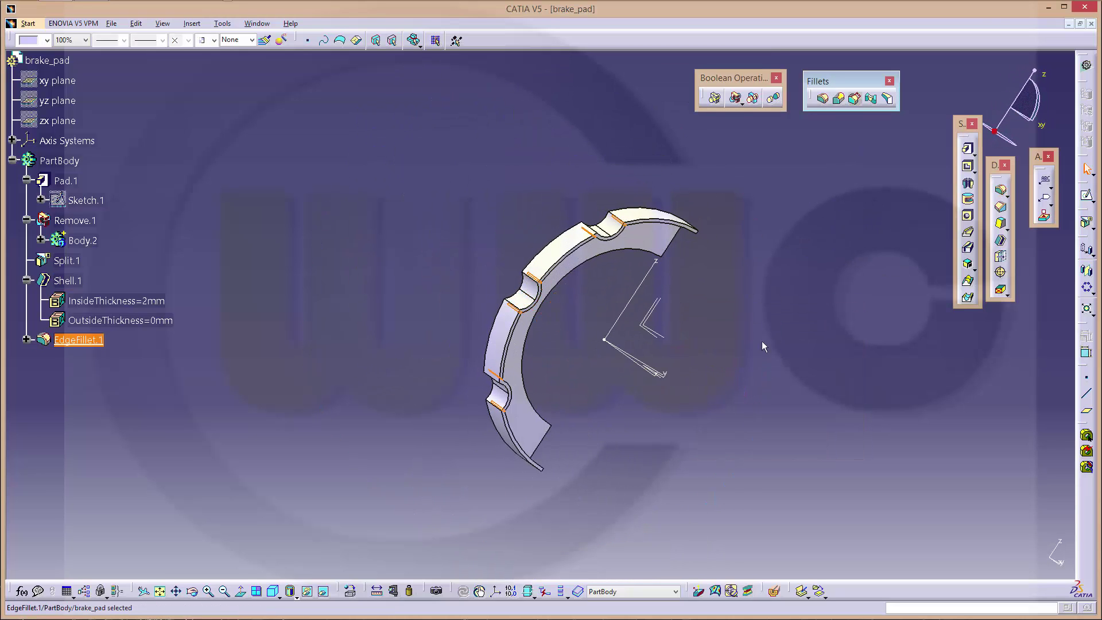
- Create EdgeFillet.2 with 2 mm radius on six further notch edges, including both top-notch edges
{"action": "left_click", "coordinate": [1001, 194]}
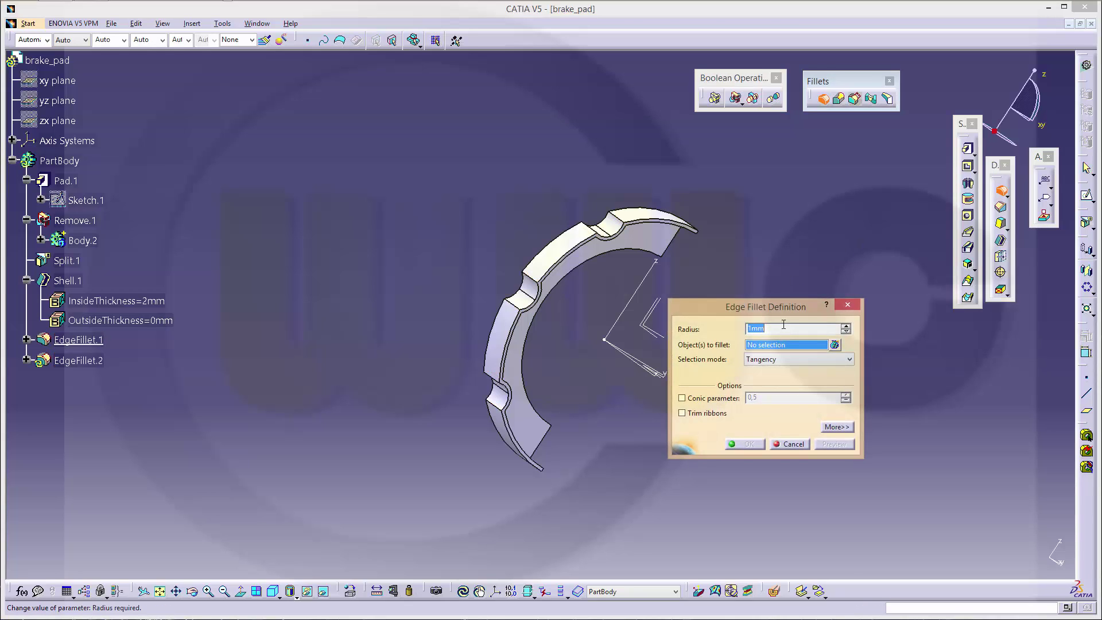
{"action": "left_click", "coordinate": [500, 408]}
{"action": "left_click", "coordinate": [518, 300]}
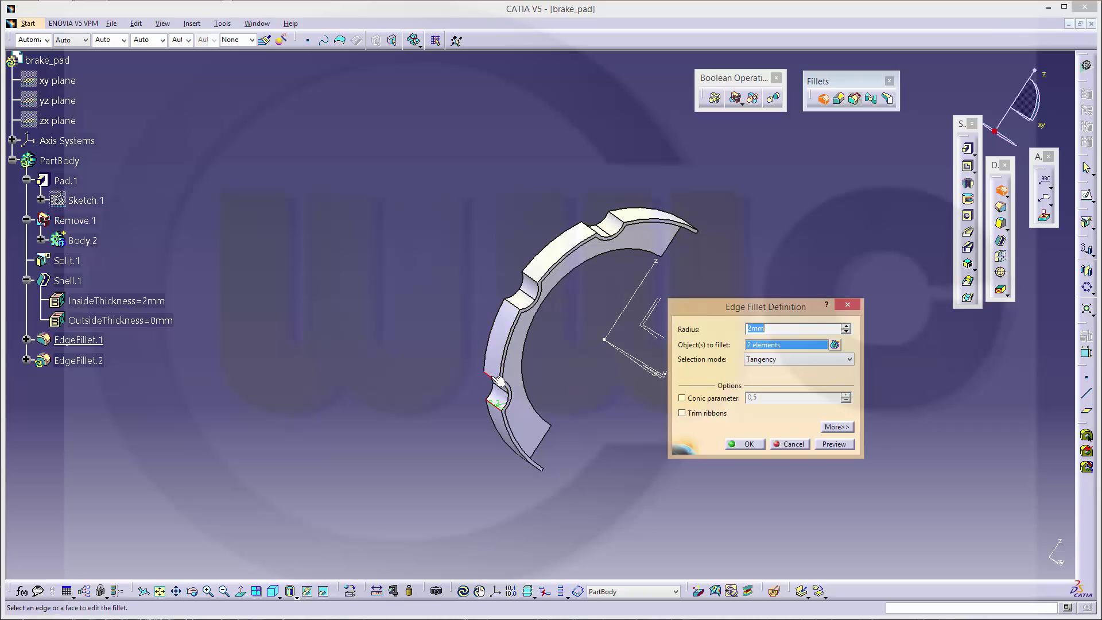
{"action": "left_click", "coordinate": [518, 306]}
{"action": "left_click", "coordinate": [535, 280]}
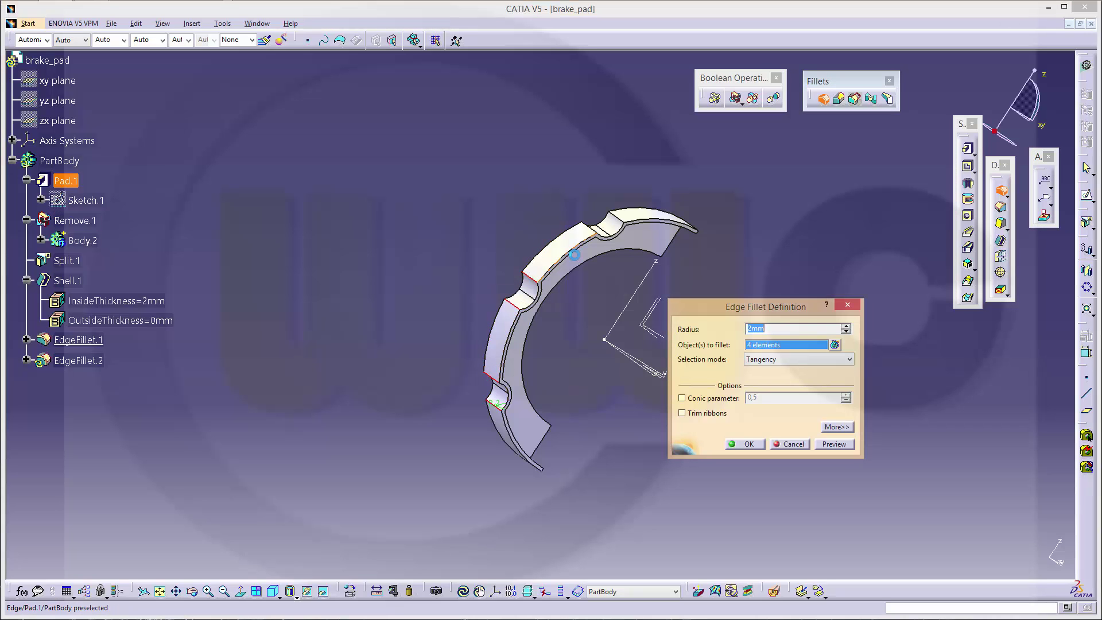
{"action": "left_click", "coordinate": [589, 228]}
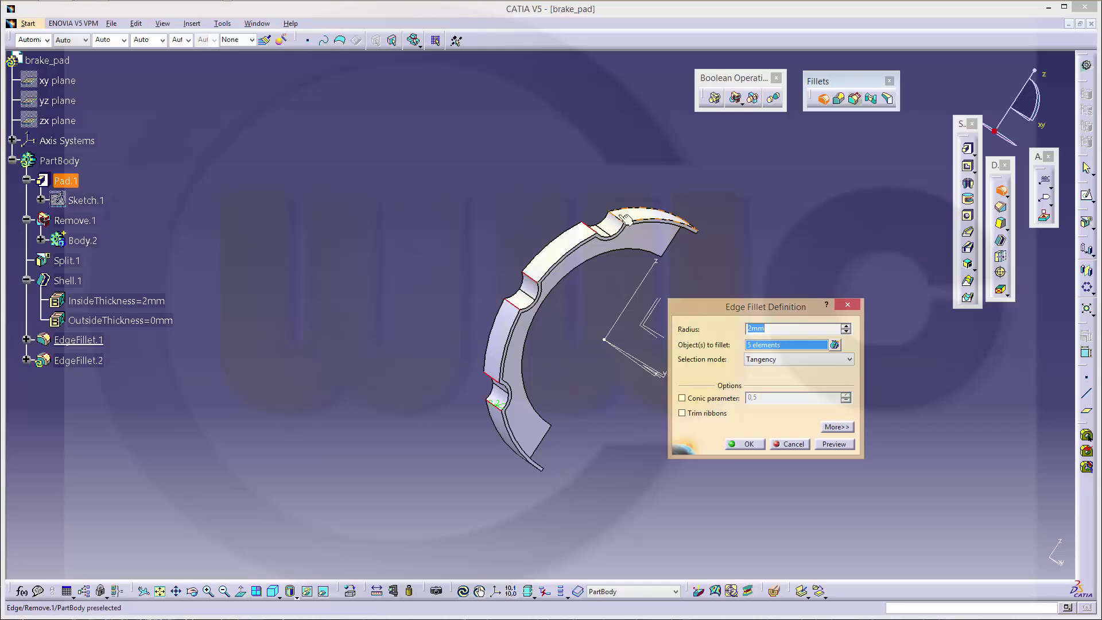
{"action": "left_click", "coordinate": [614, 216]}
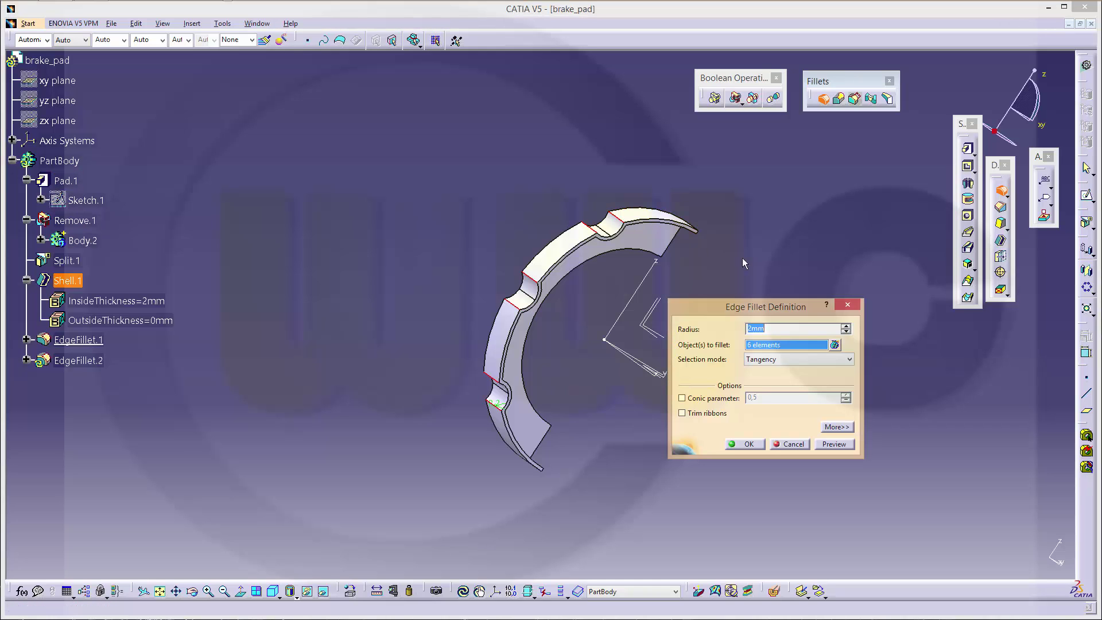
{"action": "left_click", "coordinate": [749, 445]}
{"action": "middle_click_drag", "start_coordinate": [716, 418], "coordinate": [689, 304]}
{"action": "left_click", "coordinate": [688, 304]}
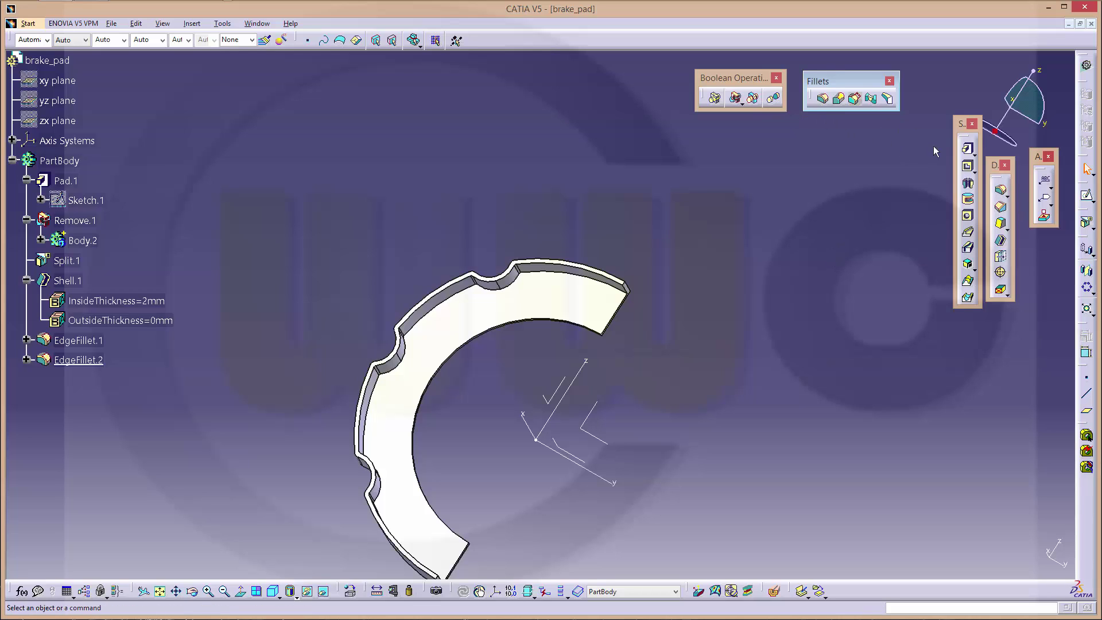
- Define a 10 mm Up To Last hole on the pad's end face and open its positioning sketch
{"action": "left_click", "coordinate": [968, 218]}
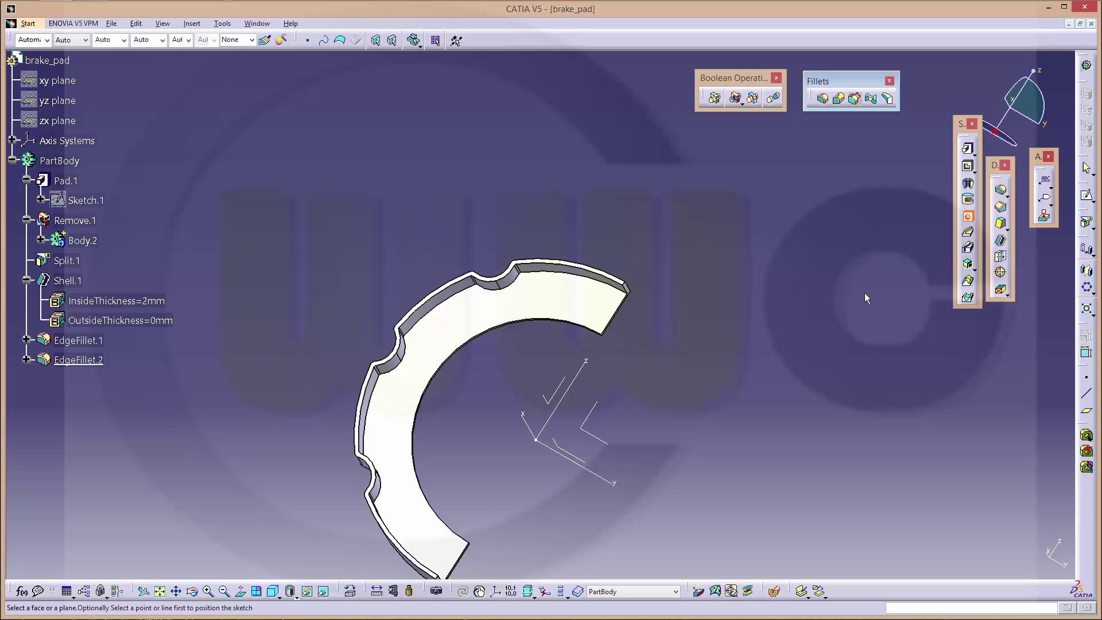
{"action": "left_click", "coordinate": [607, 310]}
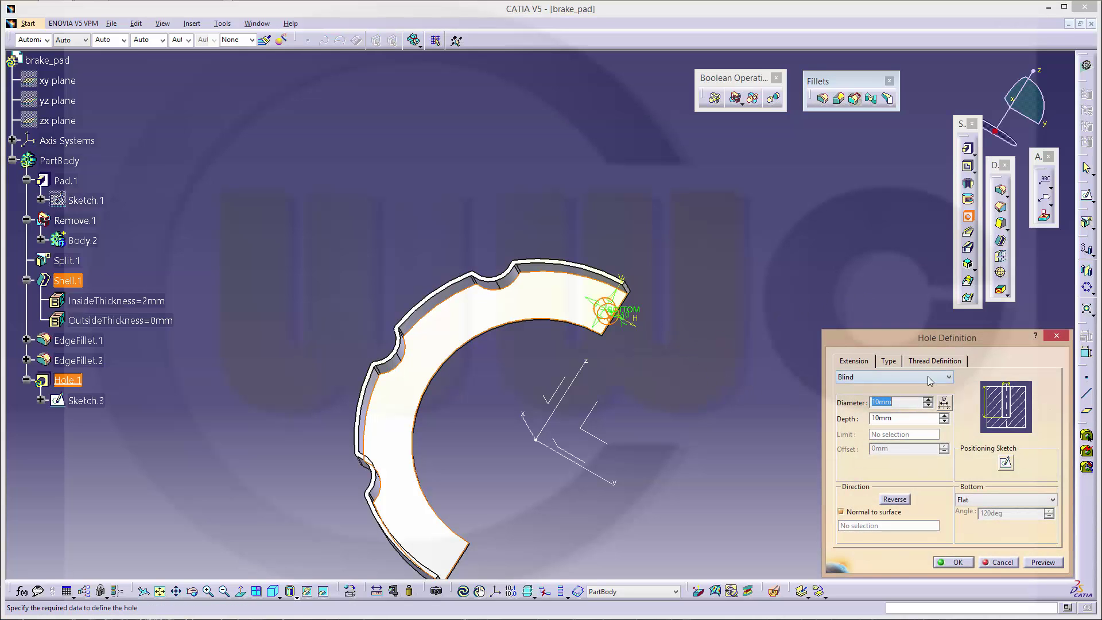
{"action": "left_click", "coordinate": [950, 379]}
{"action": "left_click", "coordinate": [906, 403]}
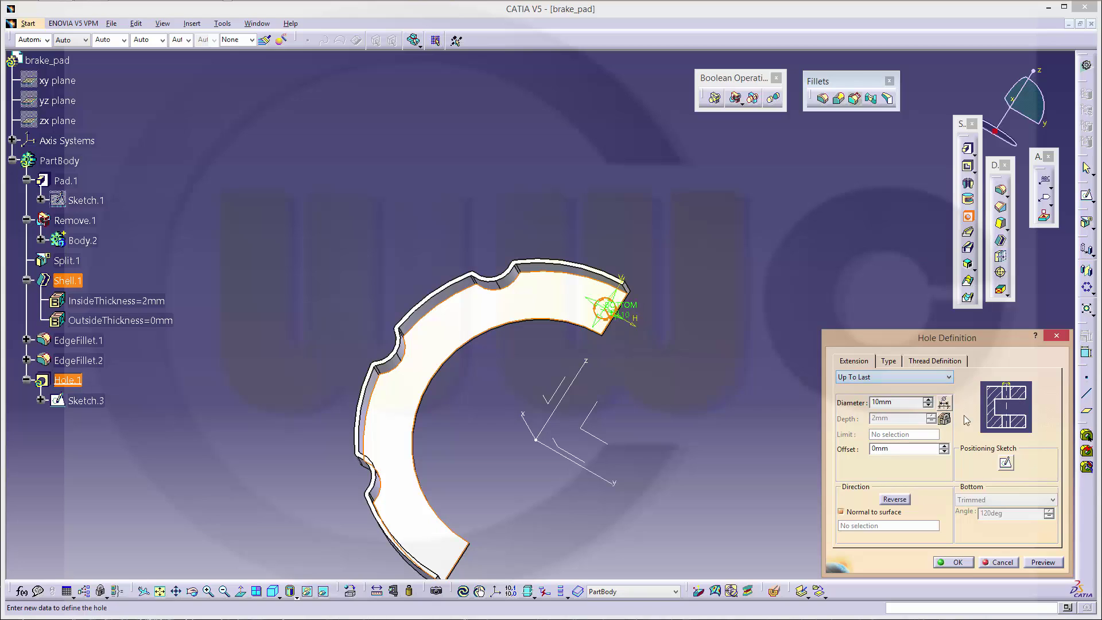
{"action": "left_click", "coordinate": [906, 403]}
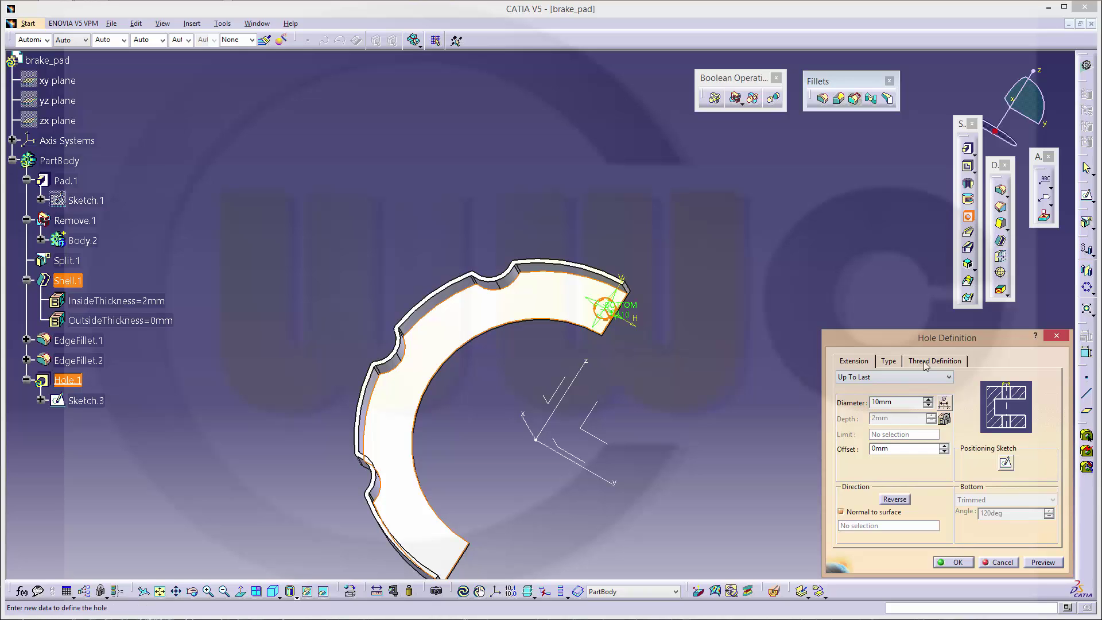
{"action": "left_click", "coordinate": [1004, 462]}
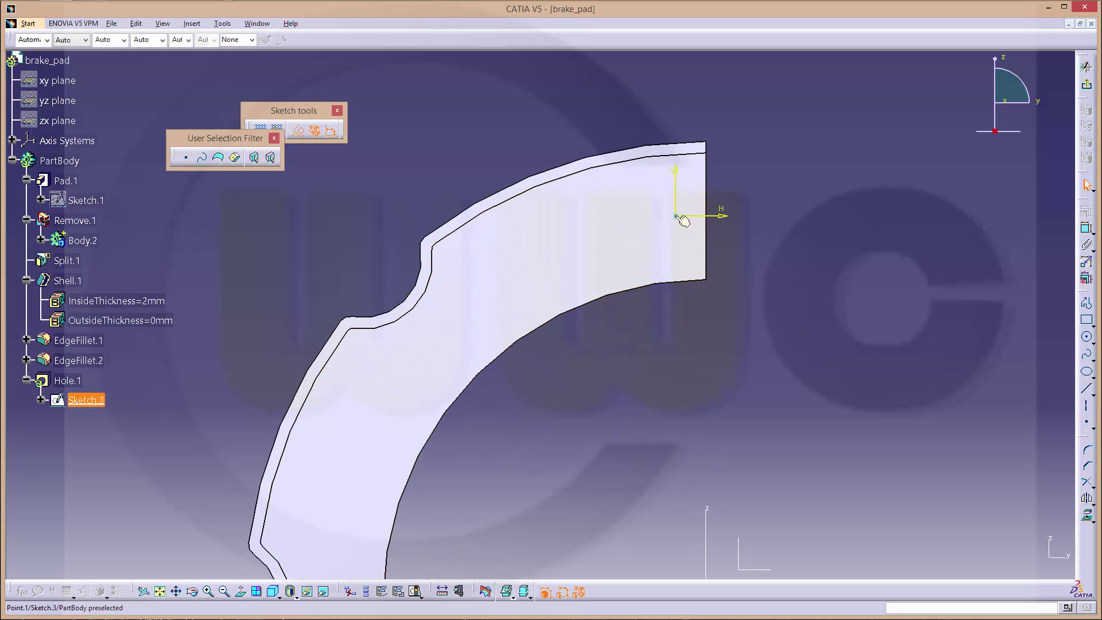
- Make the hole centre point coincident with the H axis
{"action": "mouse_move", "coordinate": [797, 281]}
{"action": "middle_mouse_down"}
{"action": "mouse_move", "coordinate": [754, 253]}
{"action": "mouse_move", "coordinate": [758, 242]}
{"action": "middle_mouse_up"}
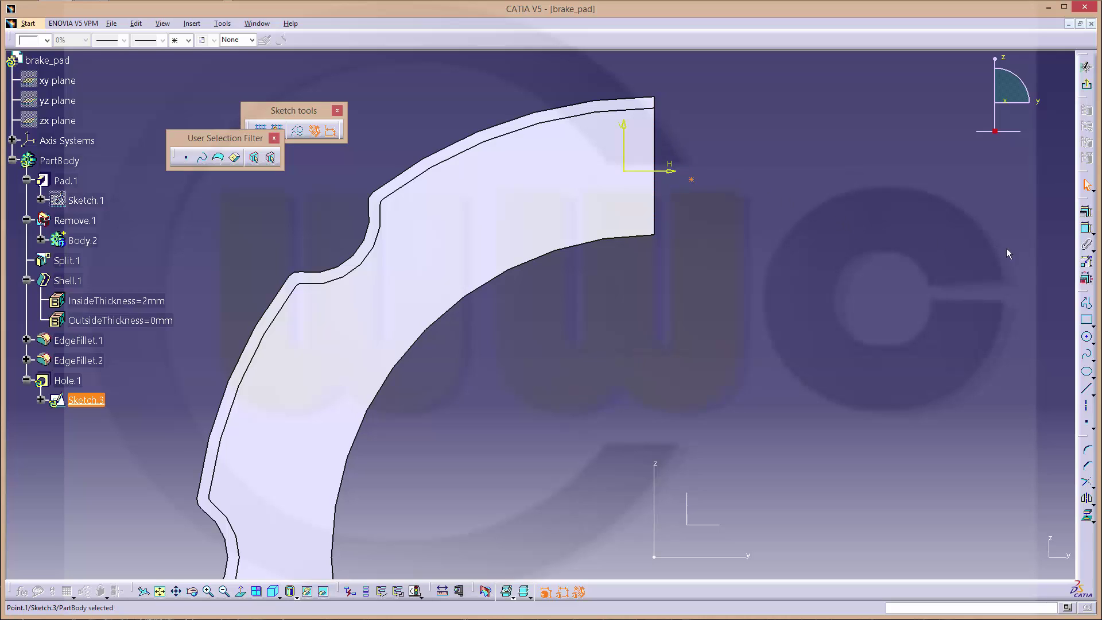
{"action": "left_click", "coordinate": [1086, 229]}
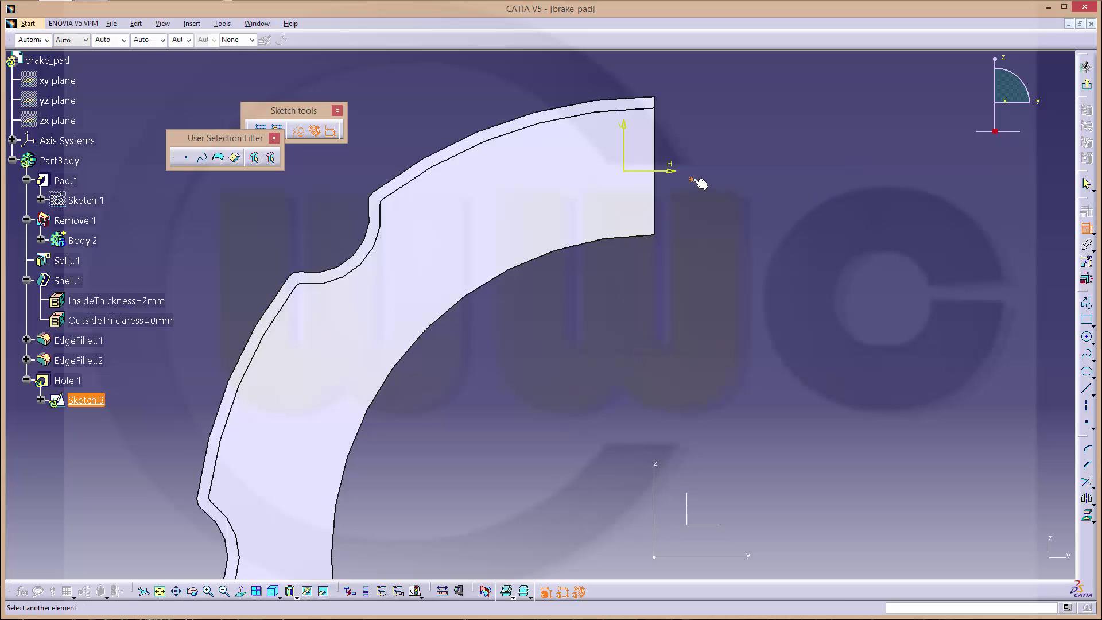
{"action": "left_click", "coordinate": [657, 463]}
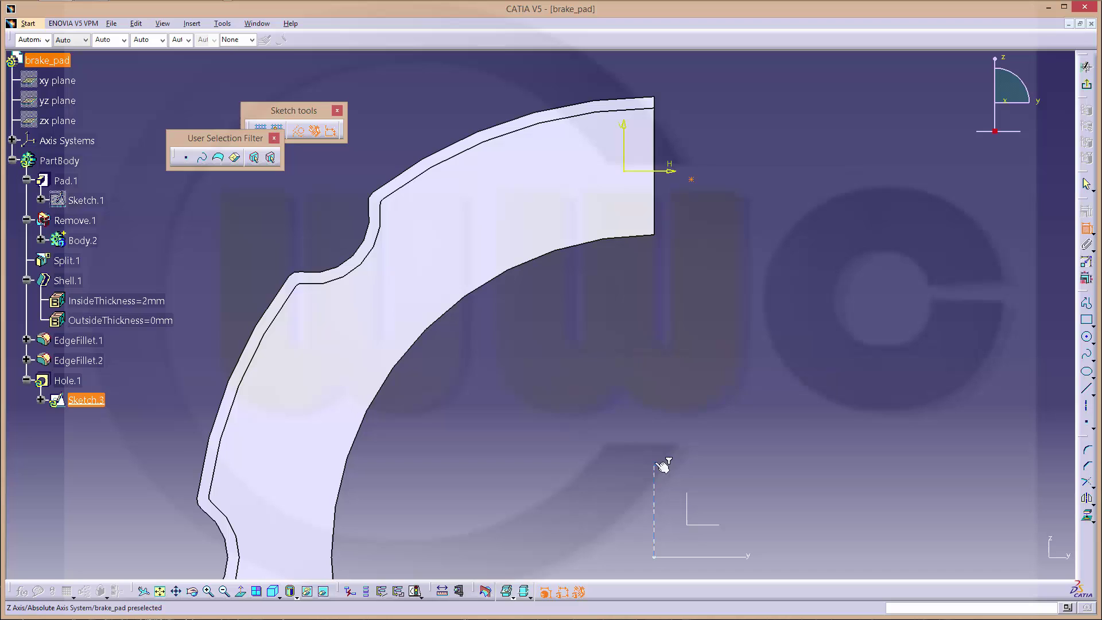
{"action": "right_click", "coordinate": [715, 370]}
{"action": "left_click", "coordinate": [750, 422]}
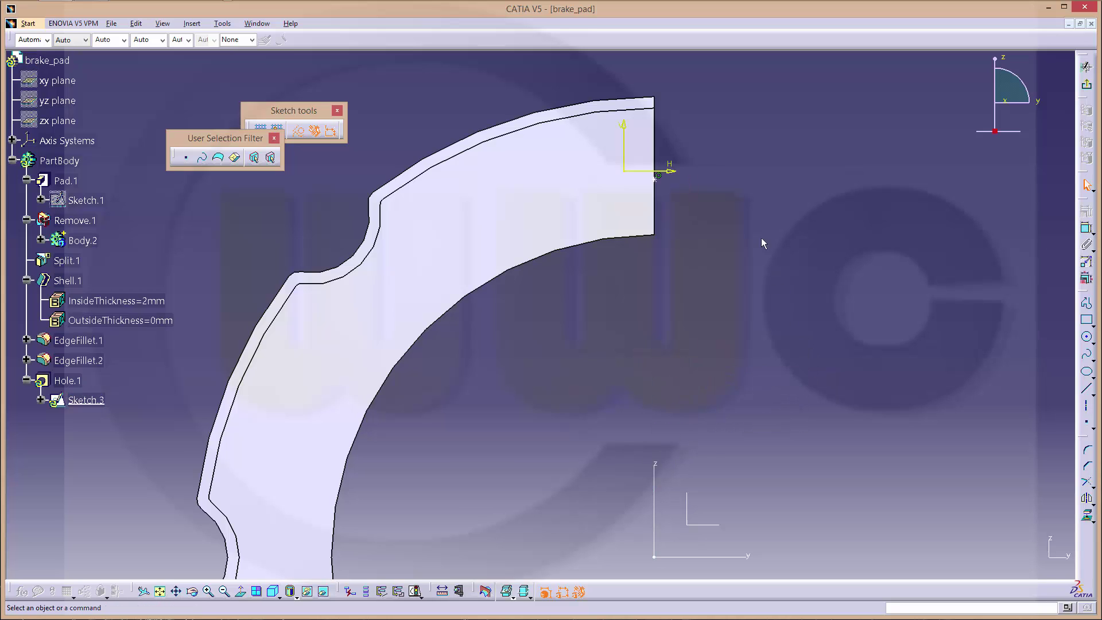
- Dimension the hole centre 66 mm from the Y axis and exit back to the hole definition
{"action": "left_click", "coordinate": [655, 178]}
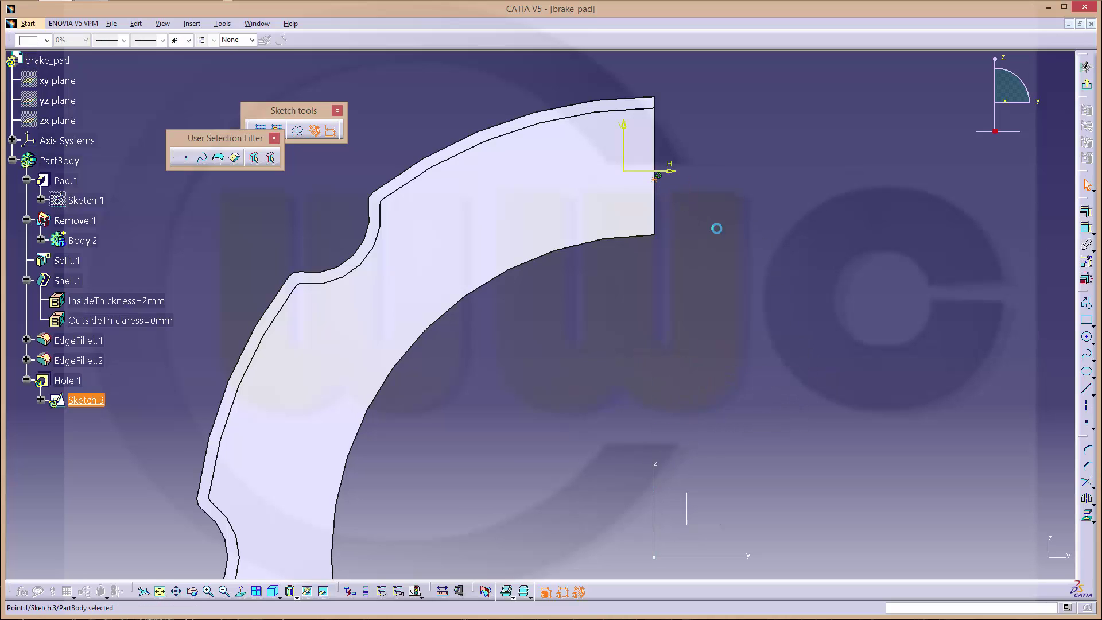
{"action": "left_click", "coordinate": [753, 549]}
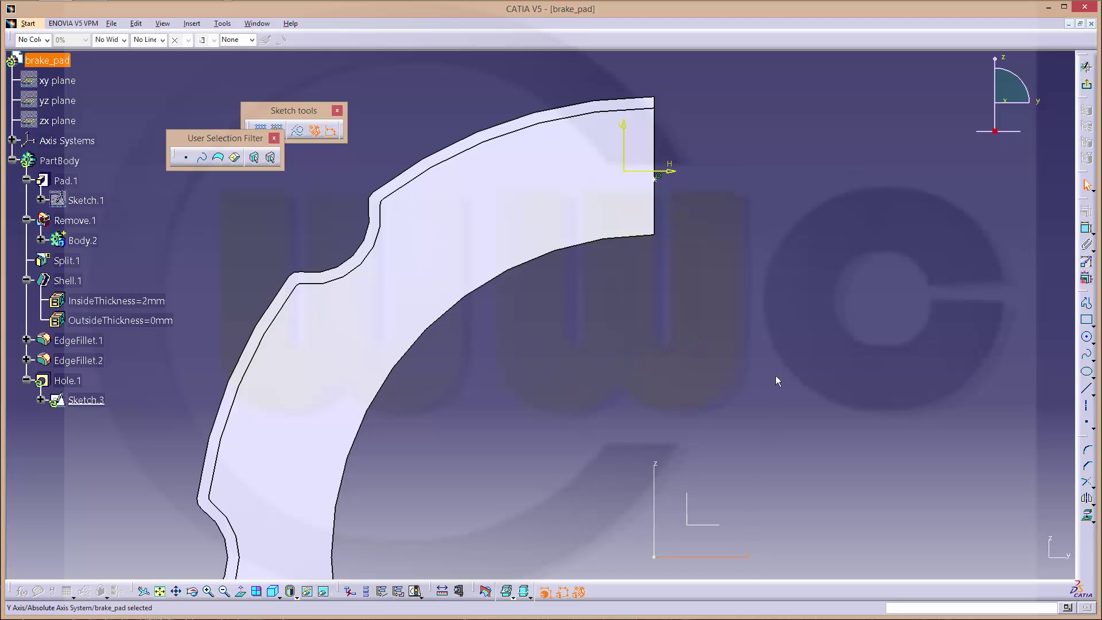
{"action": "left_click", "coordinate": [657, 177]}
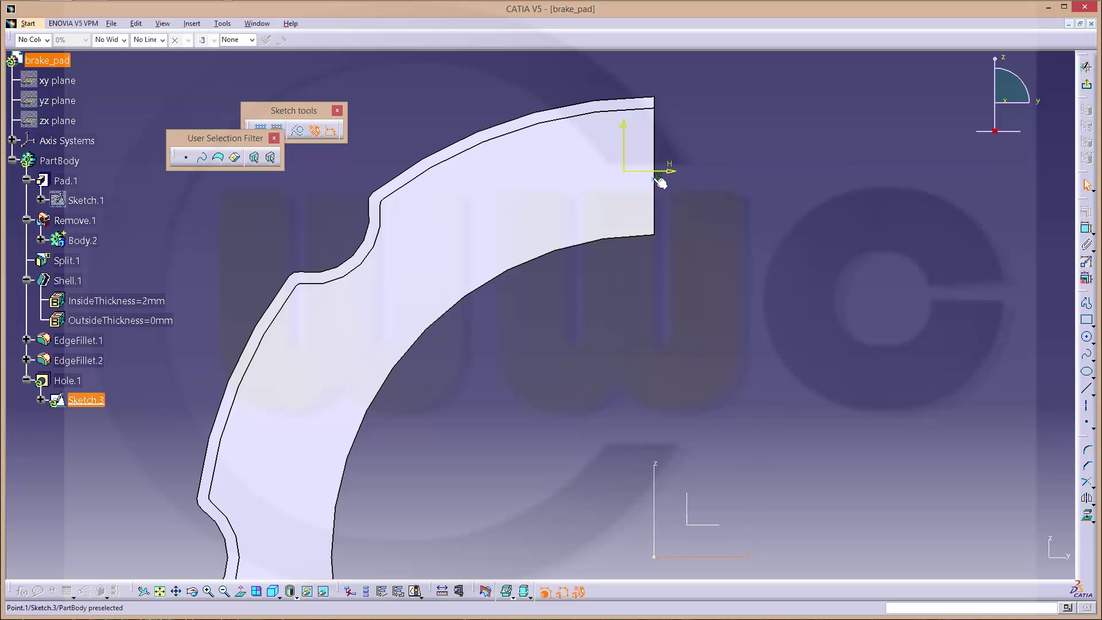
{"action": "left_click", "coordinate": [1086, 227]}
{"action": "left_click", "coordinate": [753, 556]}
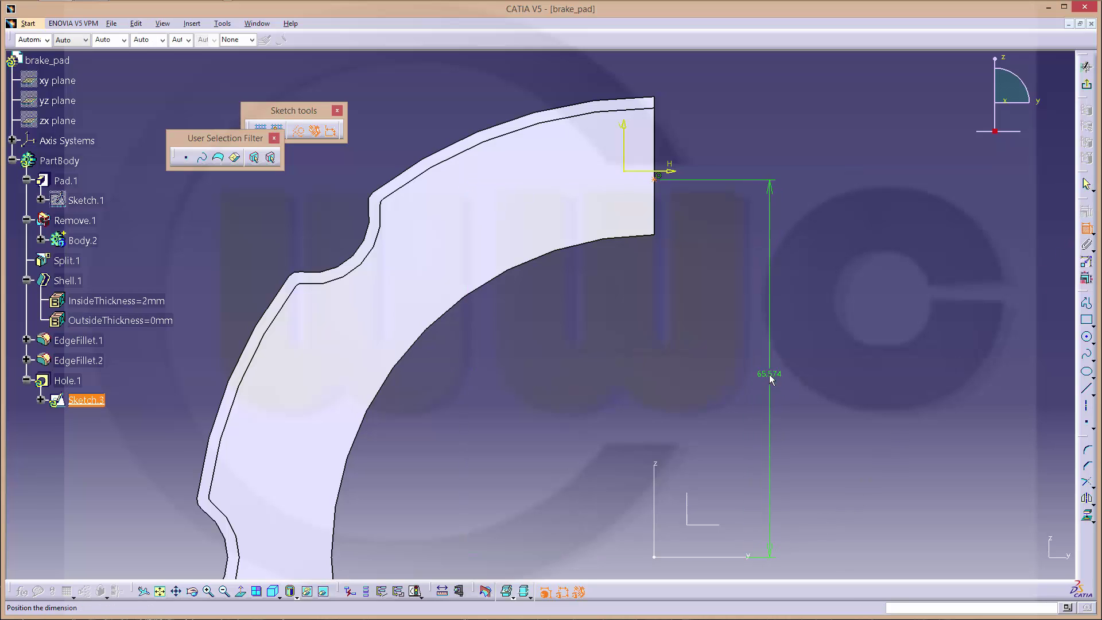
{"action": "left_click", "coordinate": [770, 374]}
{"action": "double_click", "coordinate": [765, 370]}
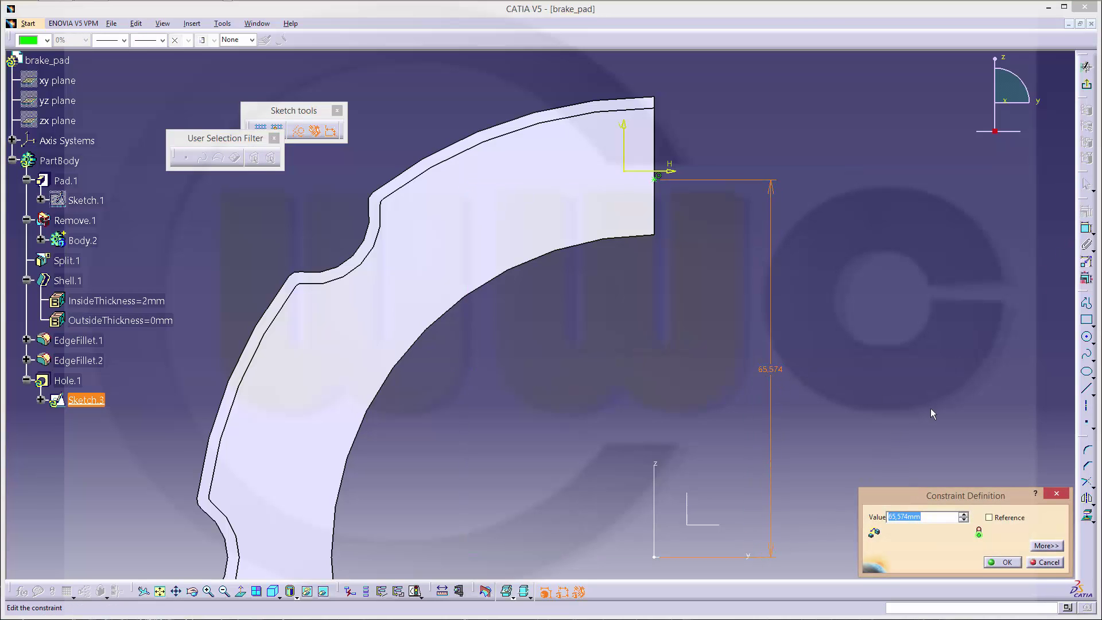
{"action": "type", "text": "66"}
{"action": "key", "text": "Return"}
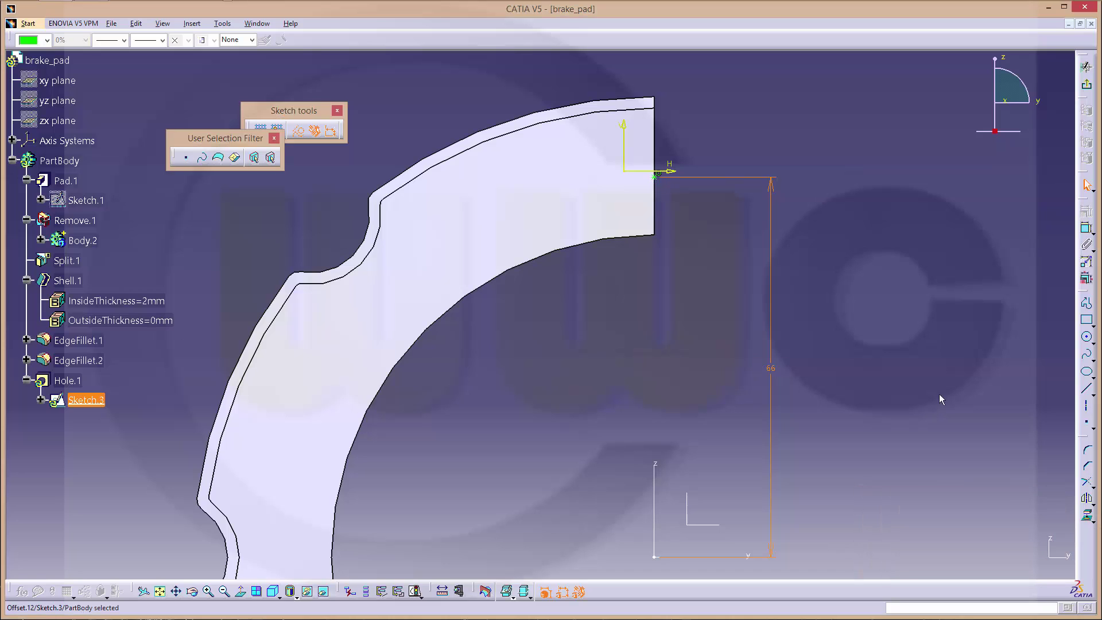
{"action": "left_click", "coordinate": [1086, 84]}
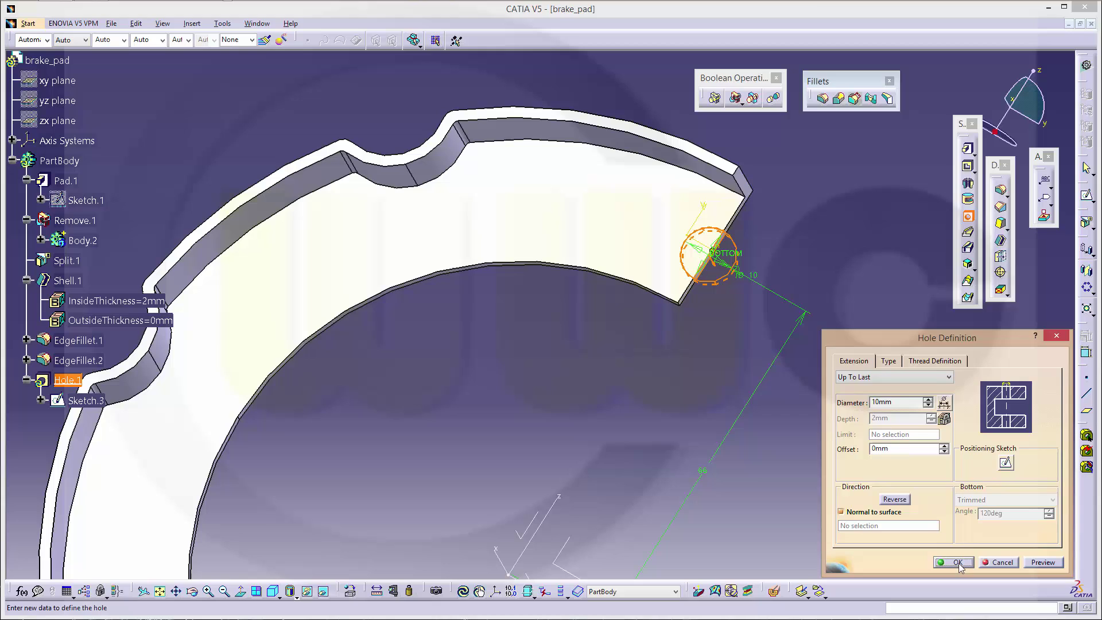
- Cut the 10 mm Hole.1, then mirror it across the XY plane onto the pad's opposite end
{"action": "left_click", "coordinate": [955, 563]}
{"action": "middle_click_drag", "start_coordinate": [725, 413], "coordinate": [727, 294]}
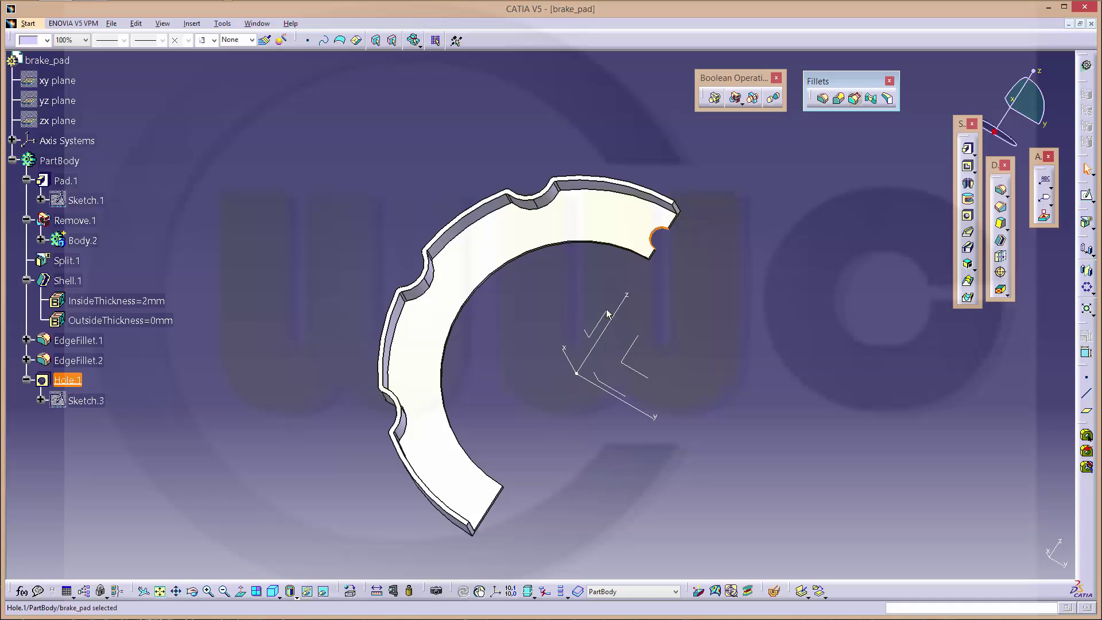
{"action": "left_click", "coordinate": [1086, 271]}
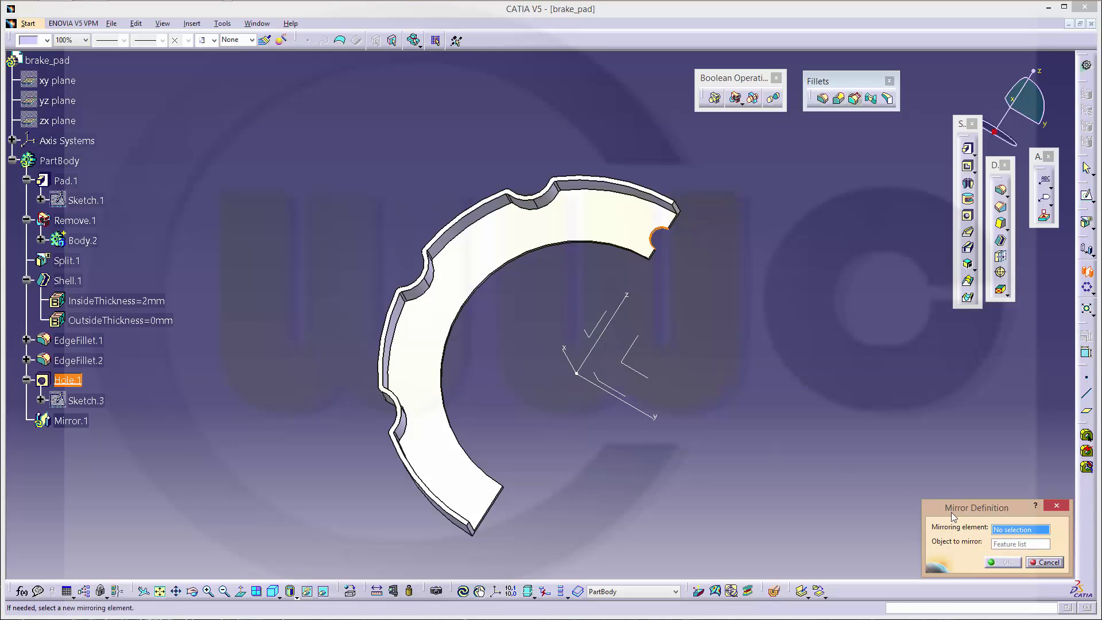
{"action": "left_click", "coordinate": [603, 385]}
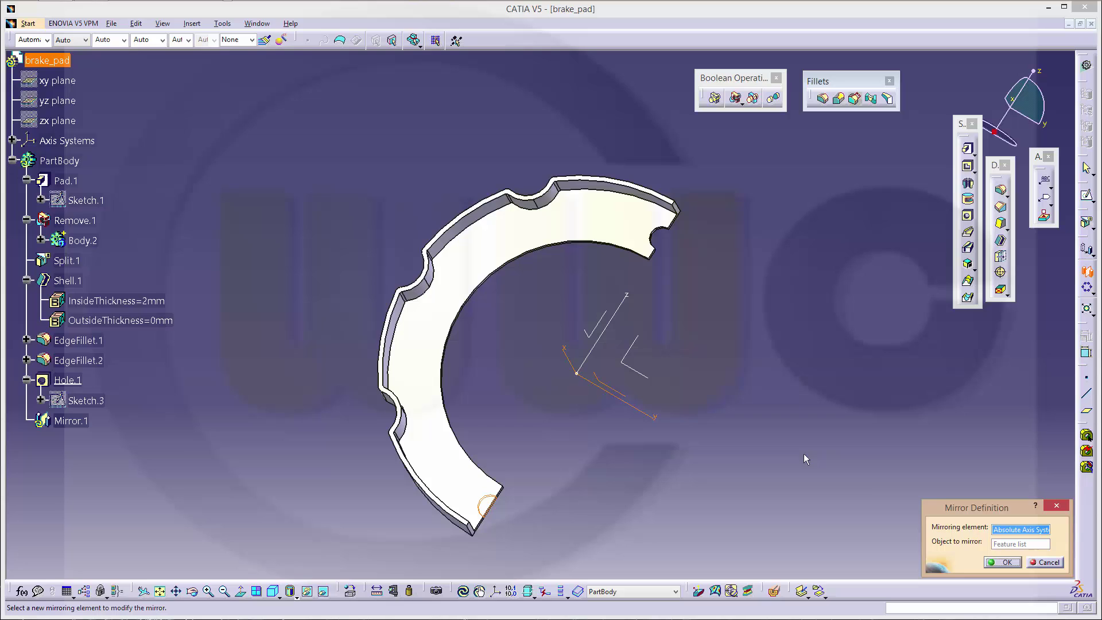
{"action": "left_click", "coordinate": [1002, 561]}
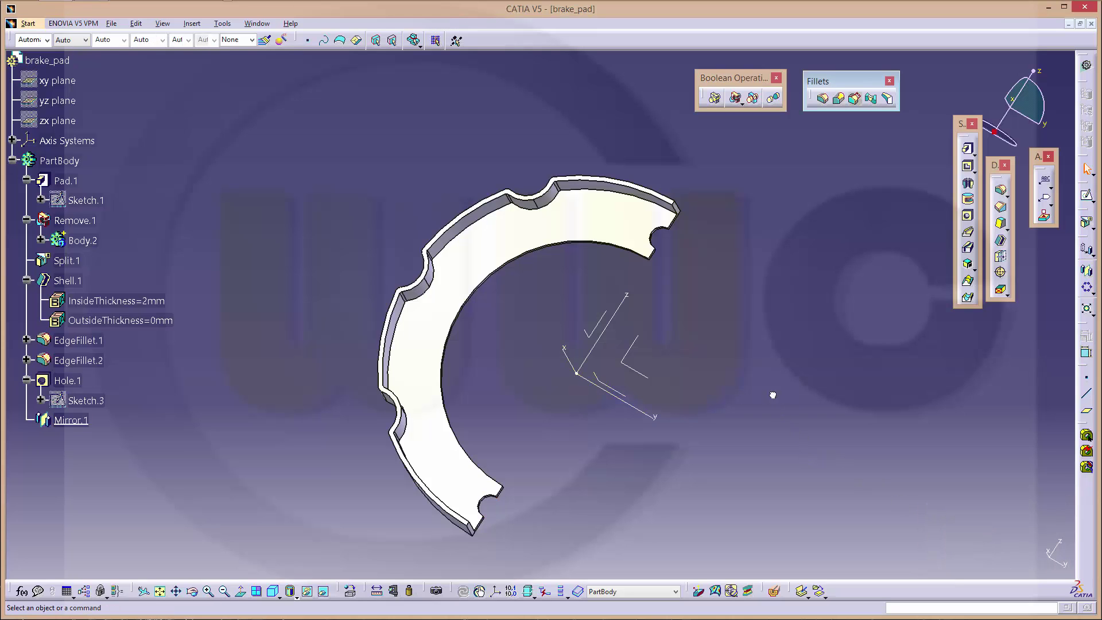
{"action": "middle_click_drag", "start_coordinate": [772, 395], "coordinate": [705, 352]}
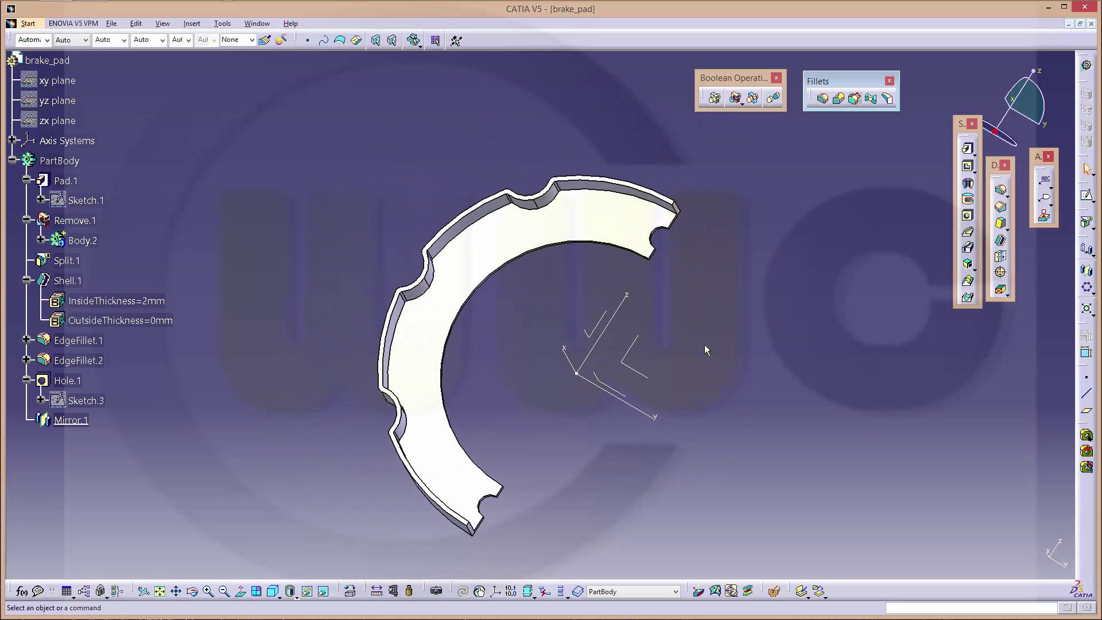